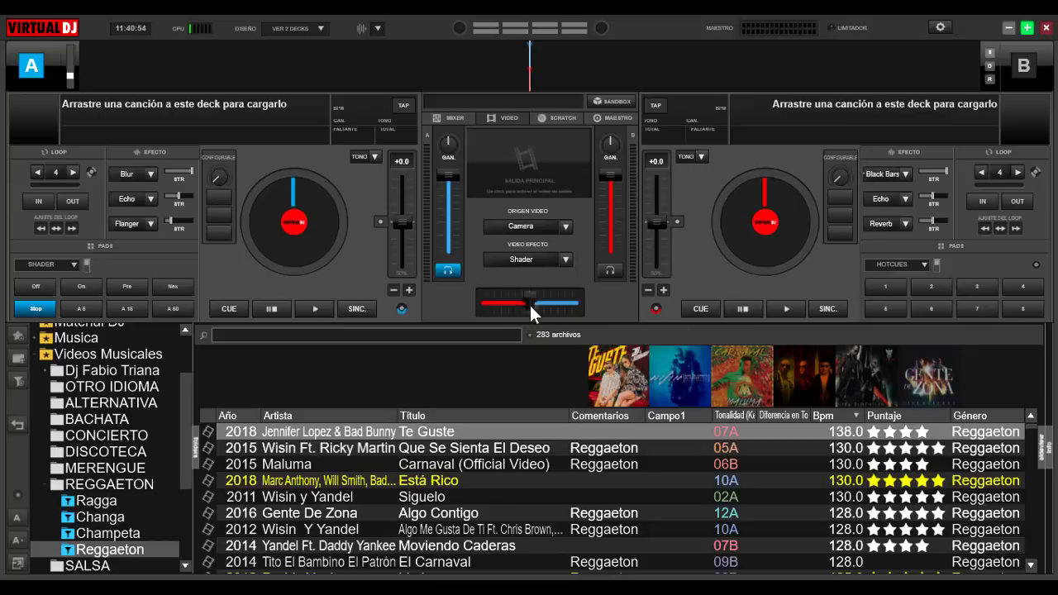
# Step: Move the crossfader fully to deck A's side and set the video source to Shader
pyautogui.moveTo(530, 305); pyautogui.dragTo(478, 311)
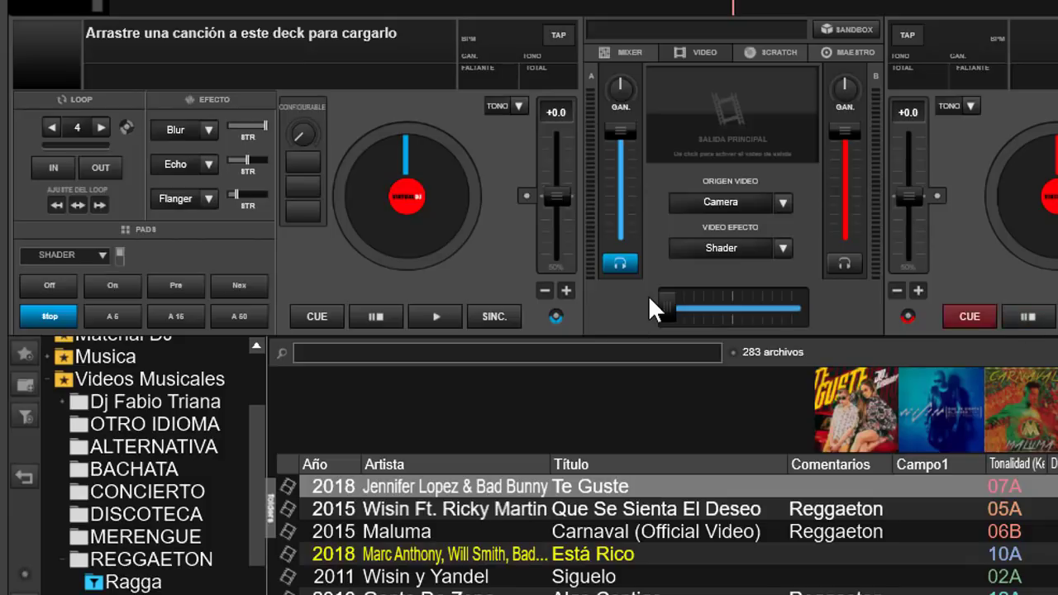
pyautogui.click(782, 201)
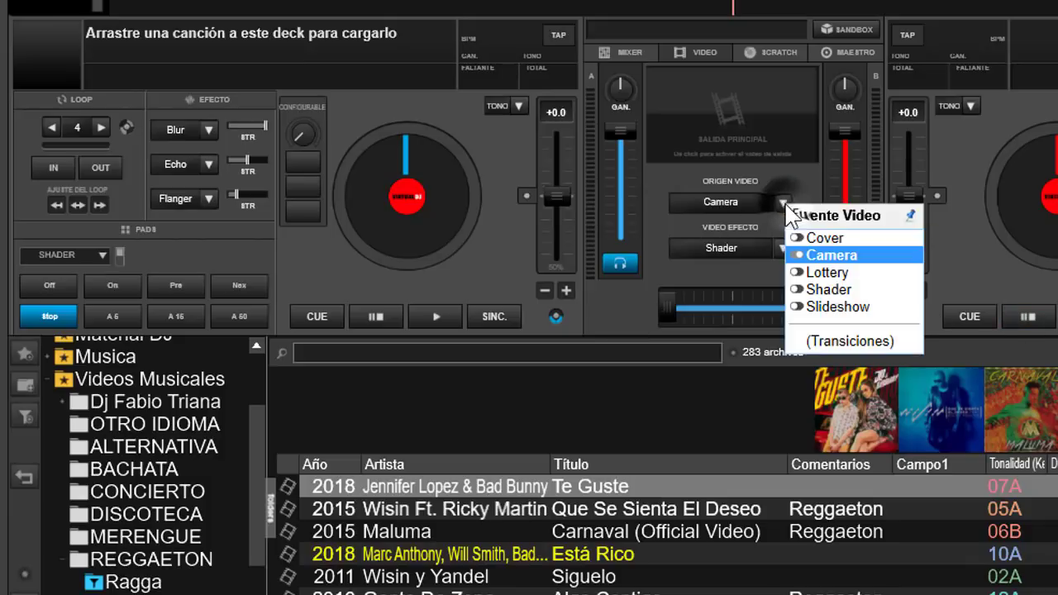
pyautogui.click(864, 289)
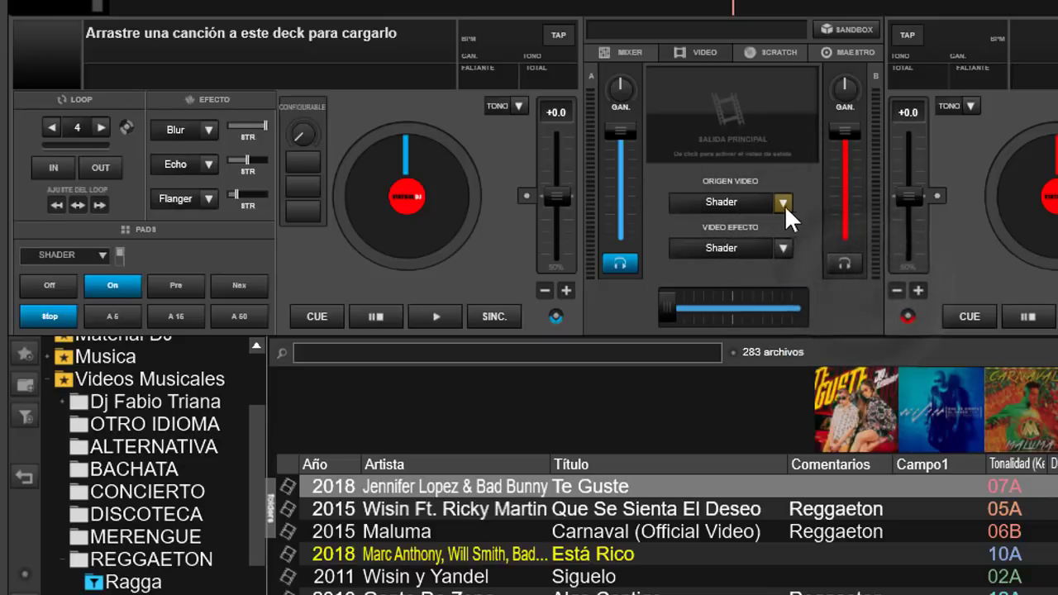
# Step: Open the Shader source's shader list clear of the video preview and close the floating video output window
pyautogui.click(727, 201)
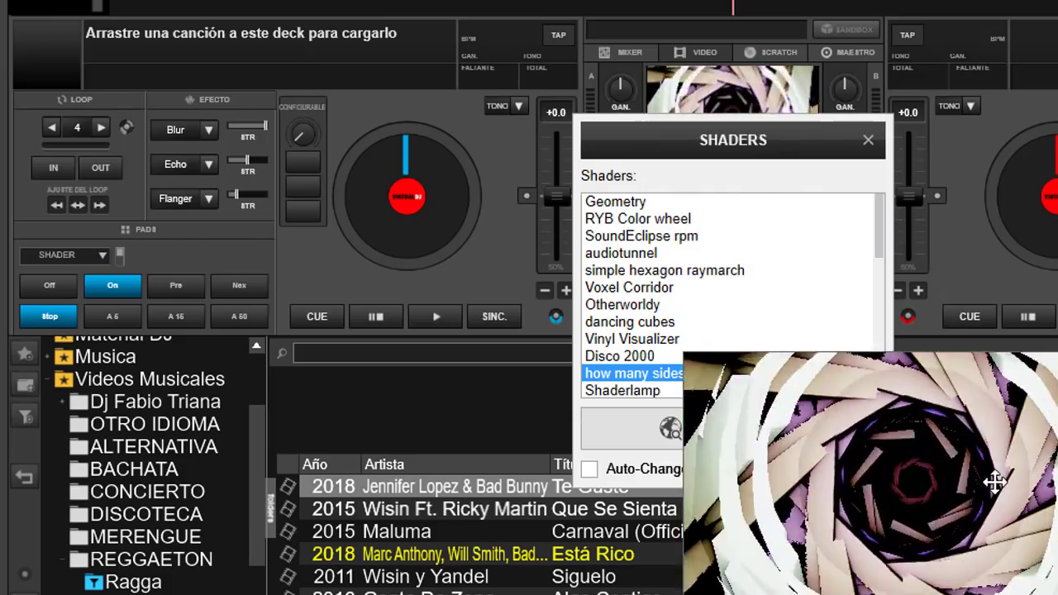
pyautogui.rightClick(860, 471)
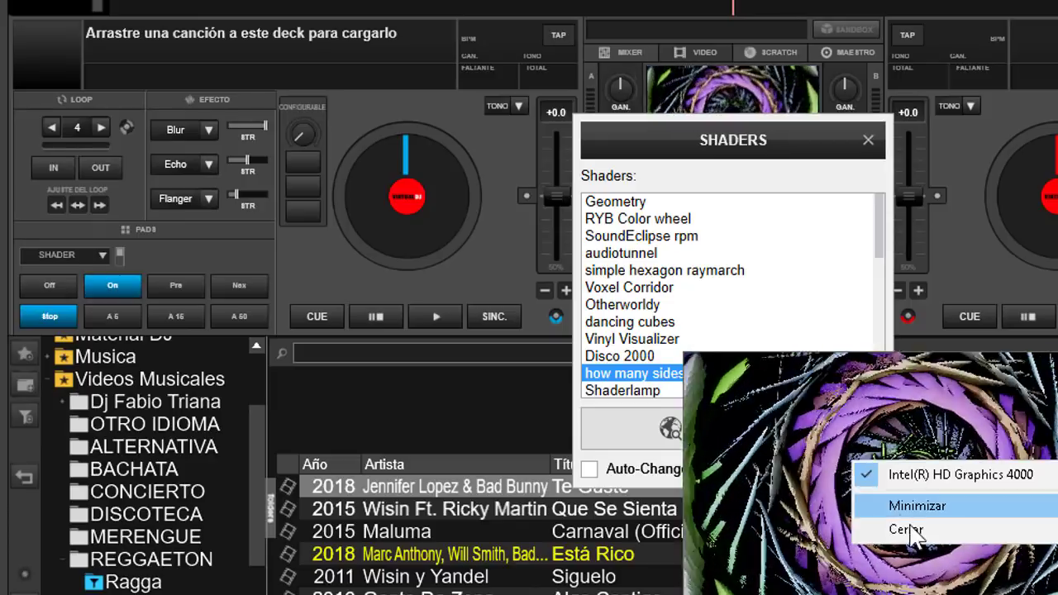
pyautogui.click(907, 528)
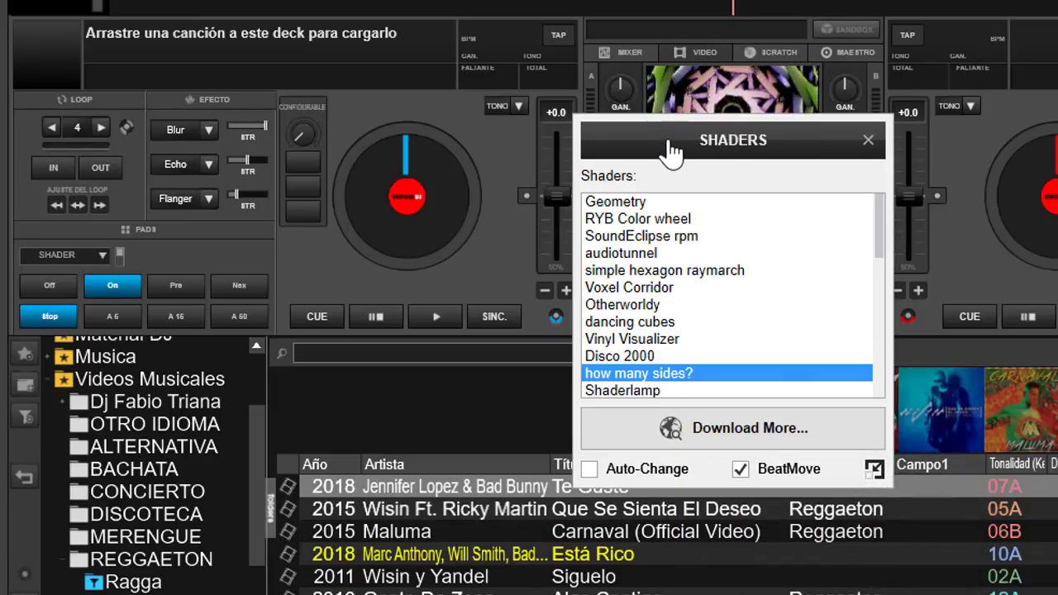
pyautogui.moveTo(672, 153); pyautogui.dragTo(988, 109)
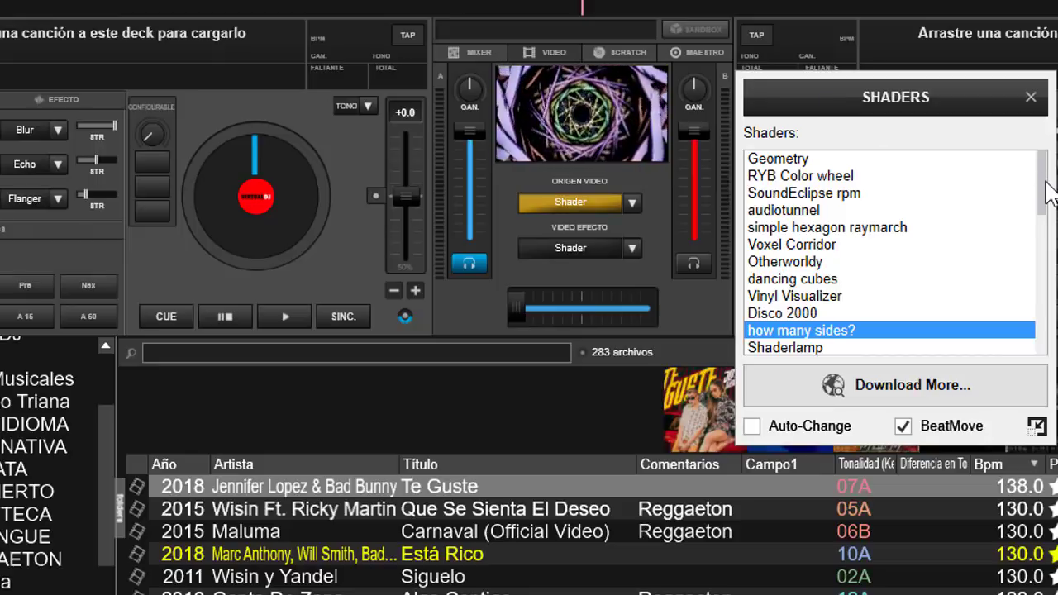
# Step: Browse the shader list and preview simpler audiotunnel, Disk - intersection, Torus Journey, Subluminic 3, I/O and Fractal music
pyautogui.moveTo(1048, 189); pyautogui.dragTo(1050, 344)
pyautogui.press('h')
pyautogui.moveTo(1041, 184); pyautogui.dragTo(1048, 145)
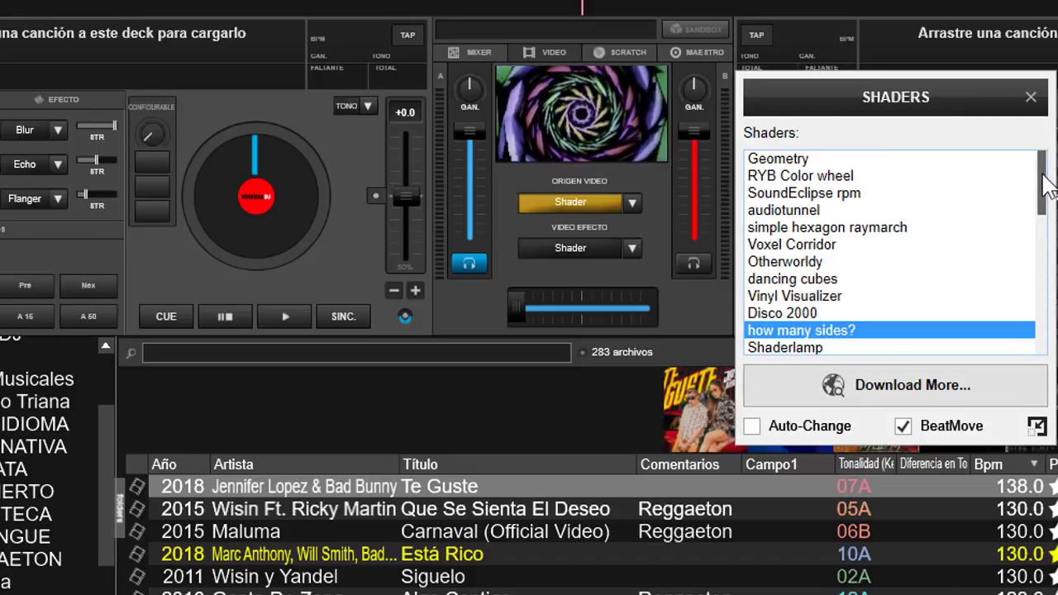
pyautogui.moveTo(1043, 195); pyautogui.dragTo(1045, 325)
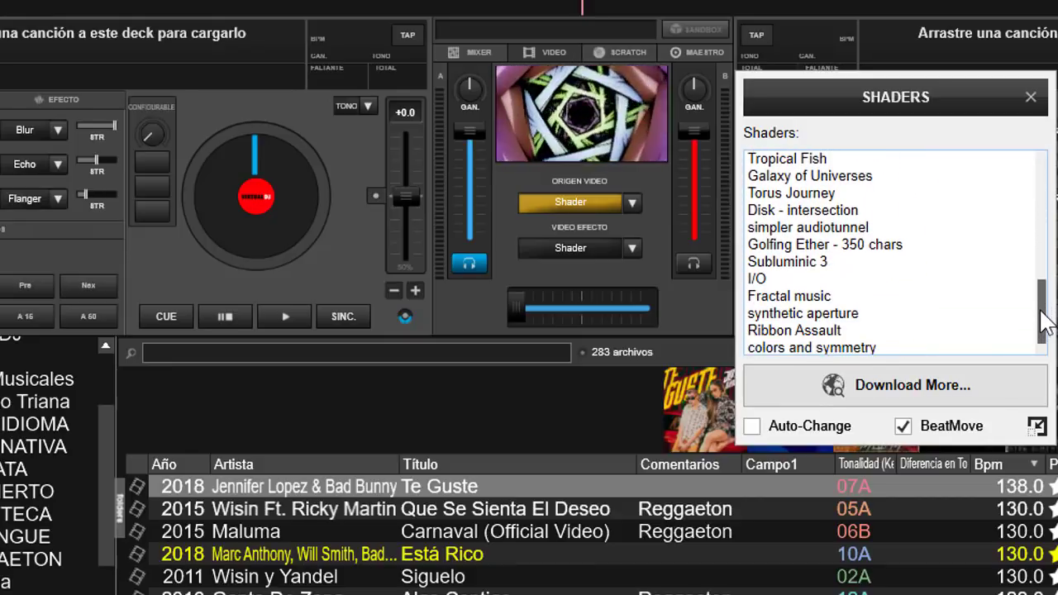
pyautogui.click(813, 229)
pyautogui.click(810, 211)
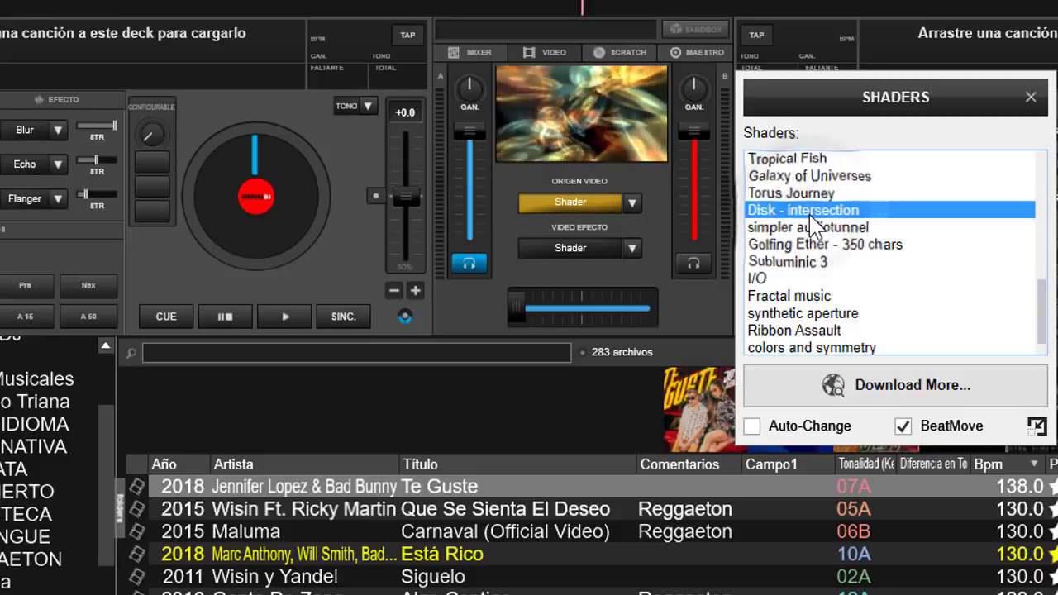
pyautogui.click(809, 191)
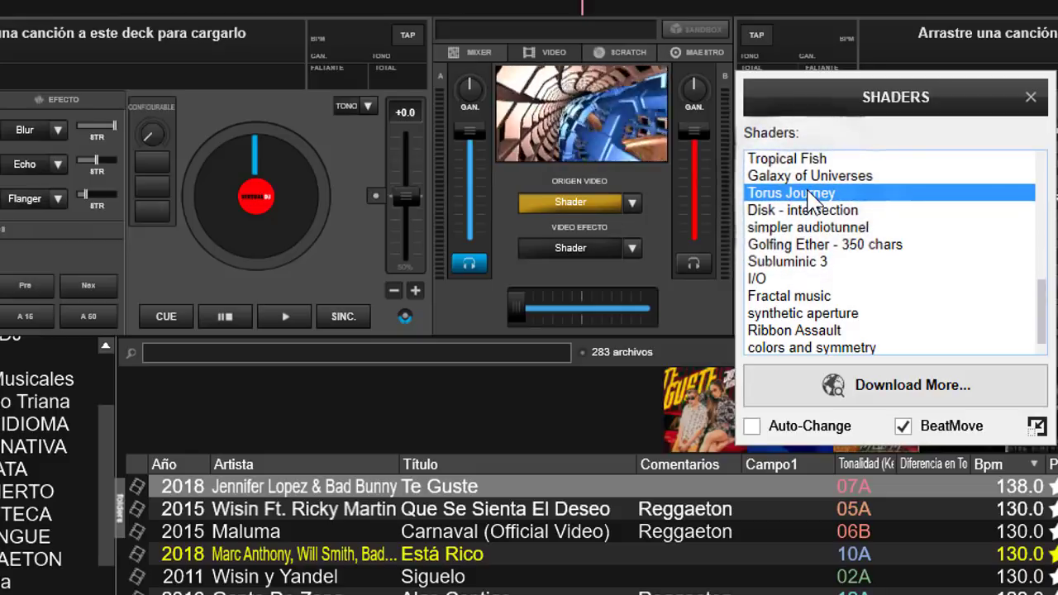
pyautogui.click(818, 211)
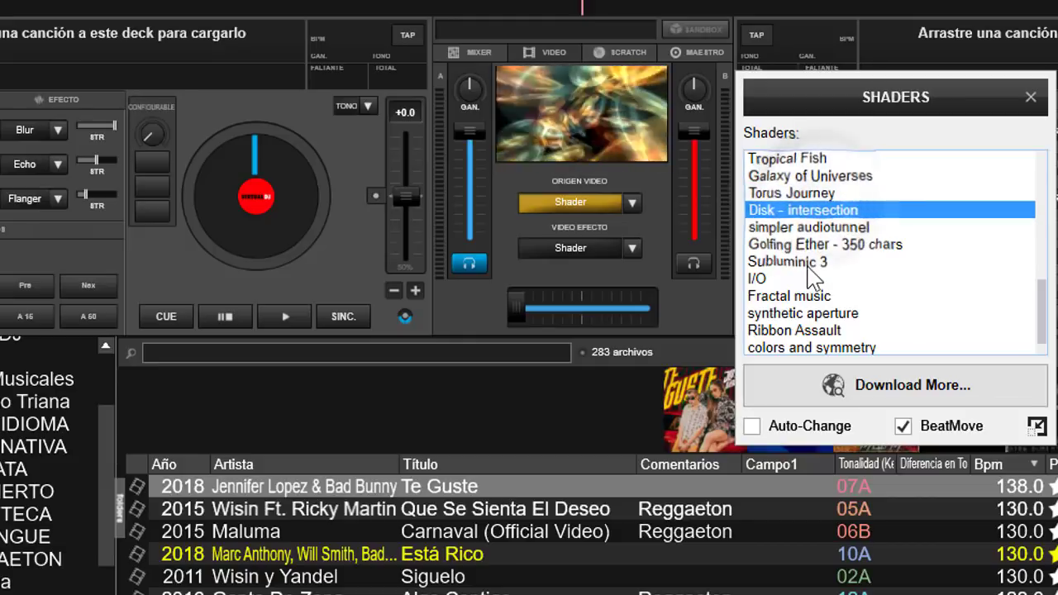
pyautogui.click(810, 262)
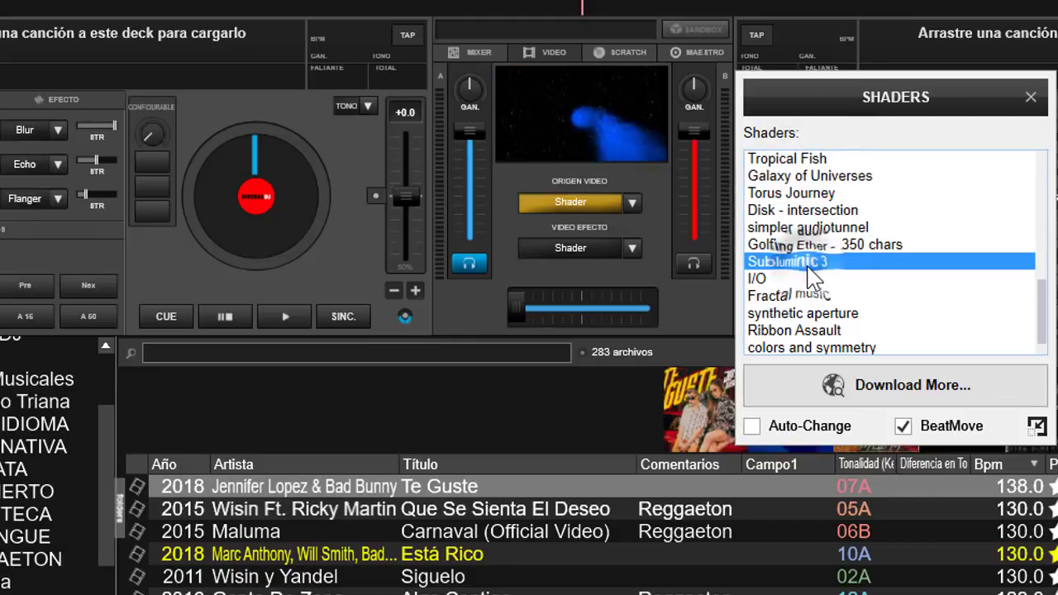
pyautogui.click(762, 282)
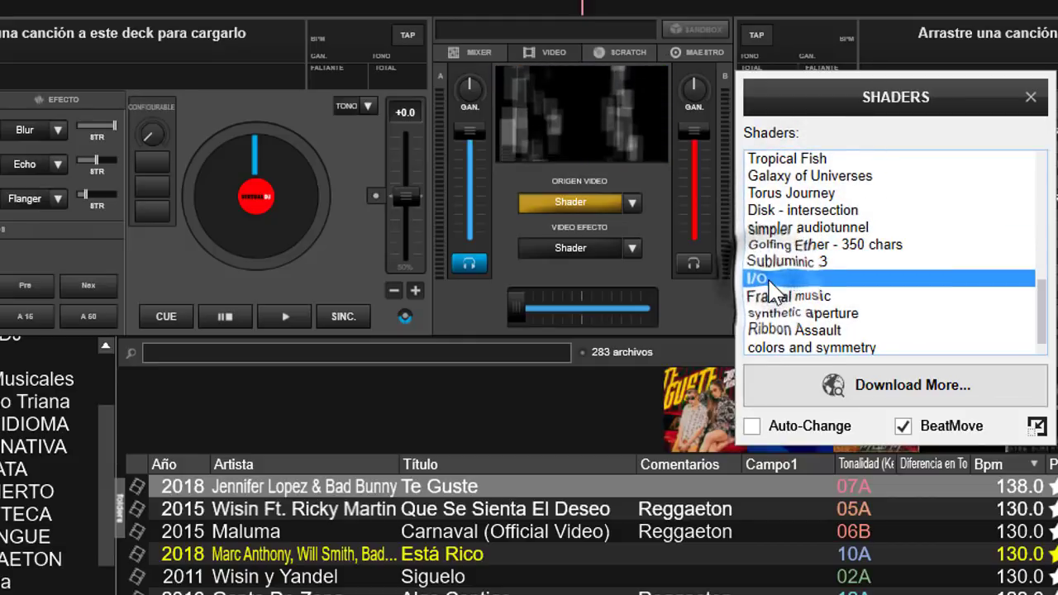
pyautogui.click(824, 298)
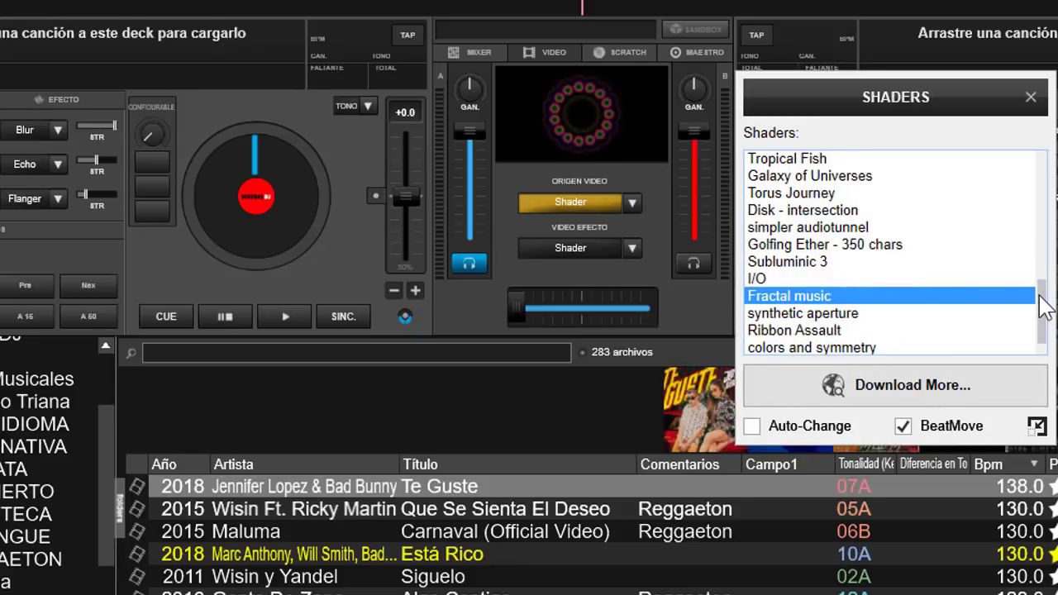
pyautogui.moveTo(1043, 305); pyautogui.dragTo(1052, 344)
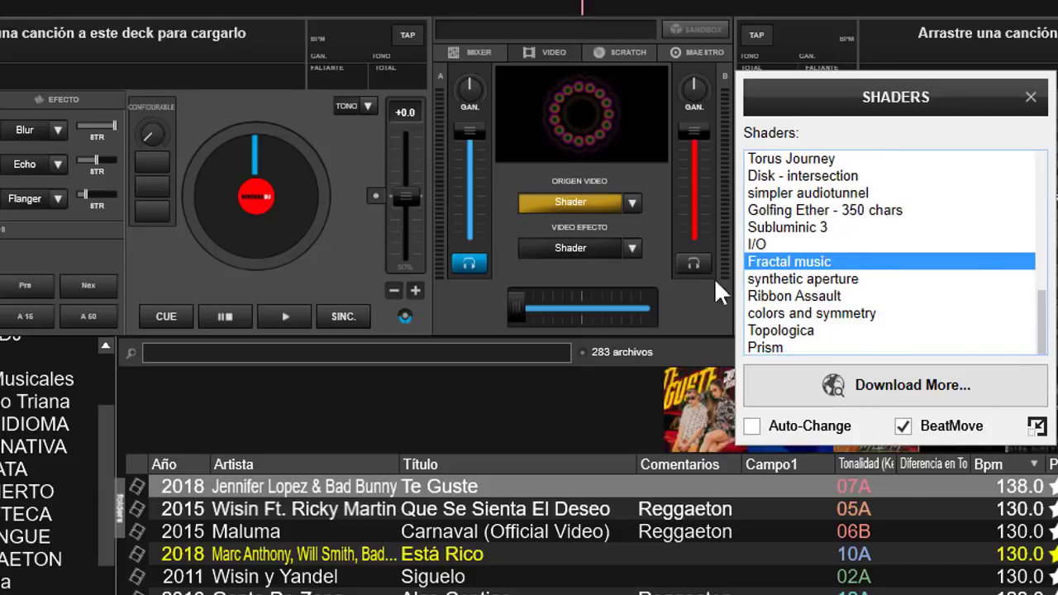
# Step: Move the Disk - intersection shader into a new folder named Favoritos
pyautogui.rightClick(860, 272)
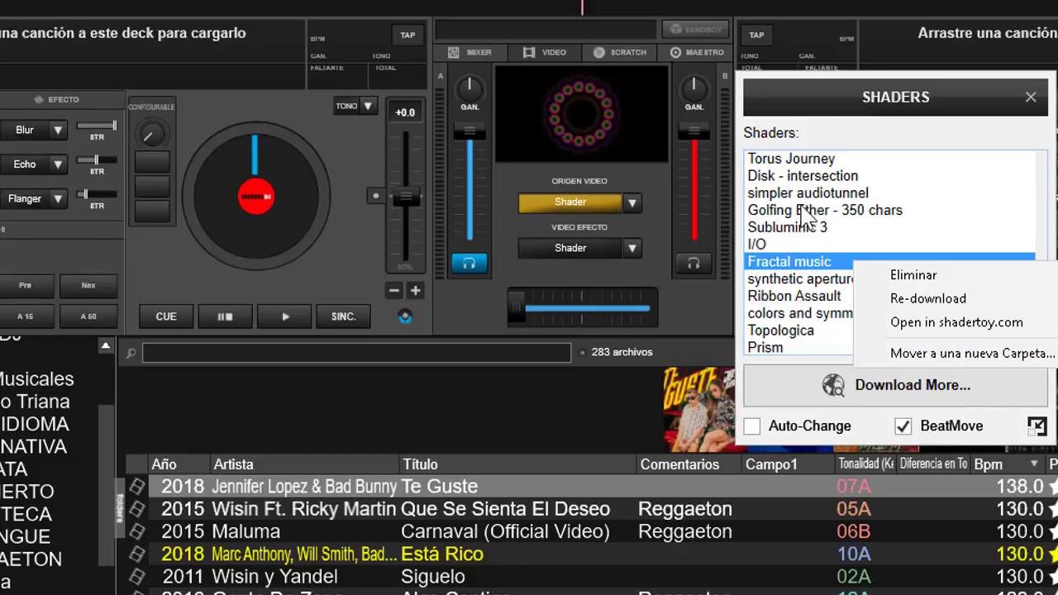
pyautogui.click(817, 177)
pyautogui.rightClick(818, 178)
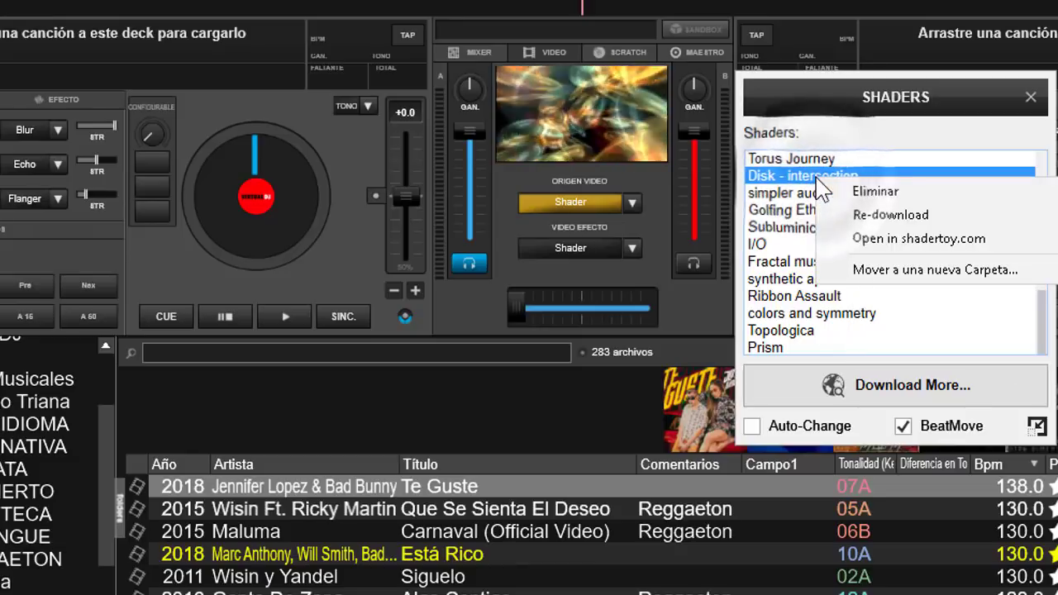
pyautogui.click(934, 270)
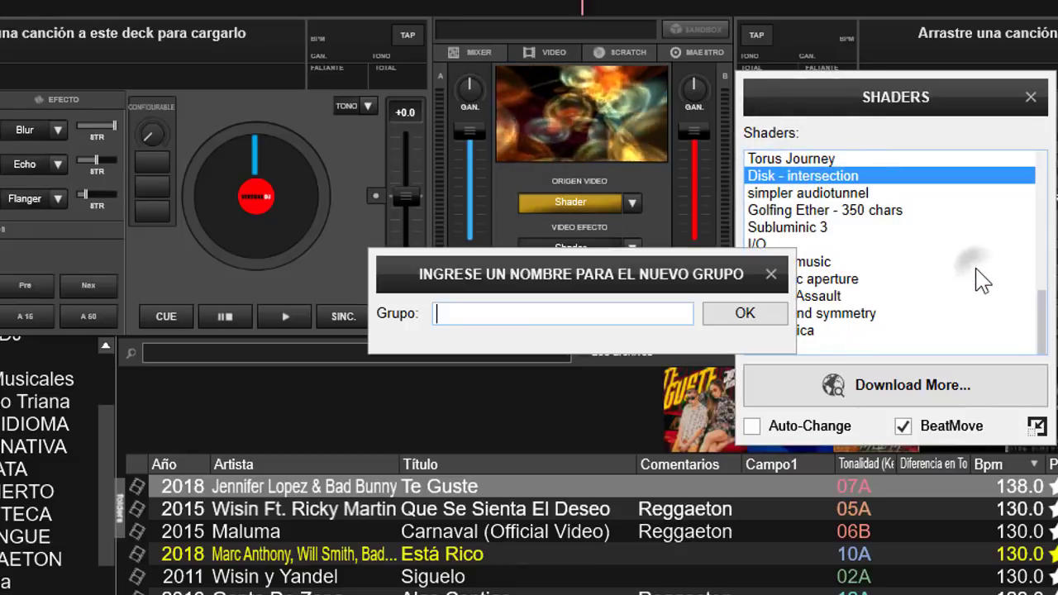
pyautogui.click(536, 316)
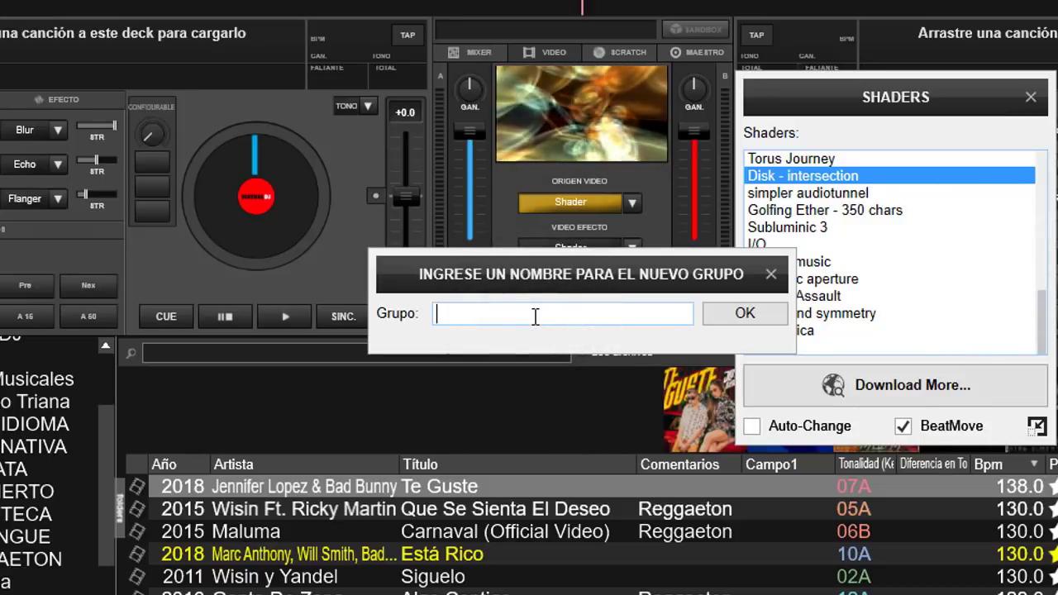
pyautogui.write('Favoritos')
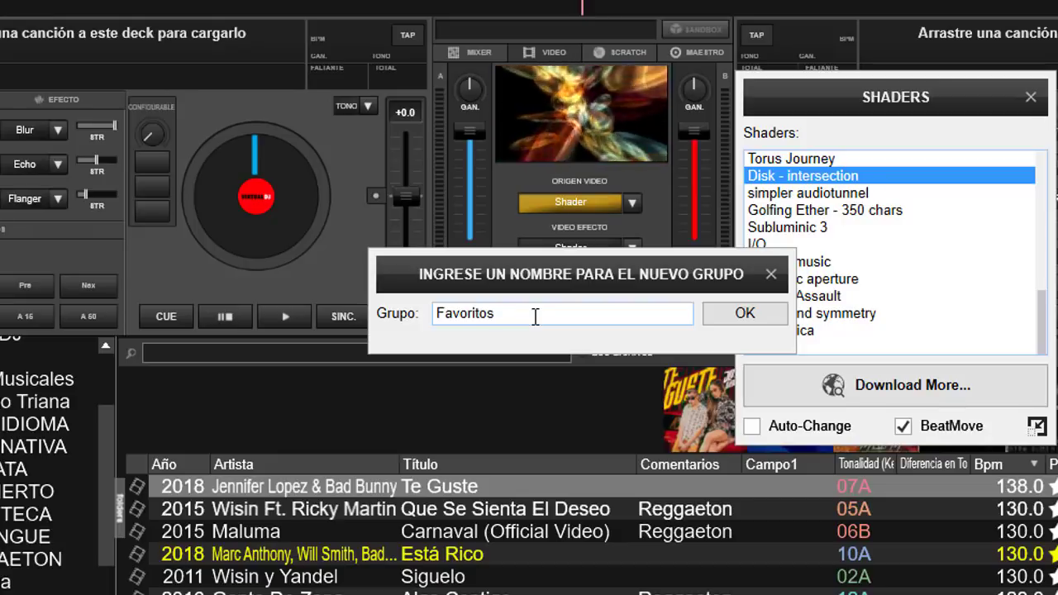
pyautogui.click(745, 314)
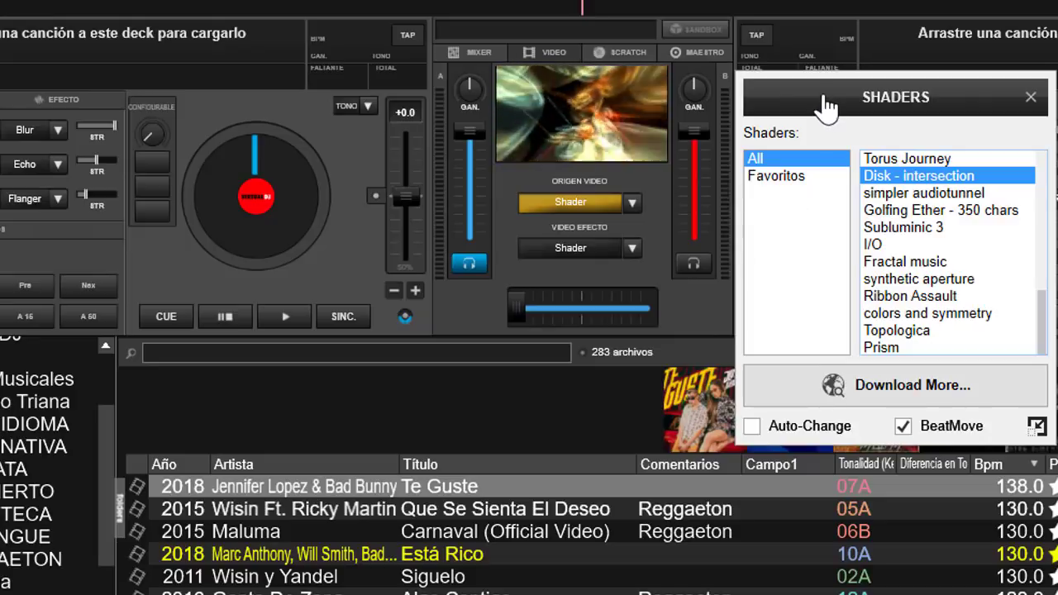
# Step: Reposition the shader list window and look at the folder options offered for the Disk - intersection shader
pyautogui.moveTo(826, 106); pyautogui.dragTo(750, 70)
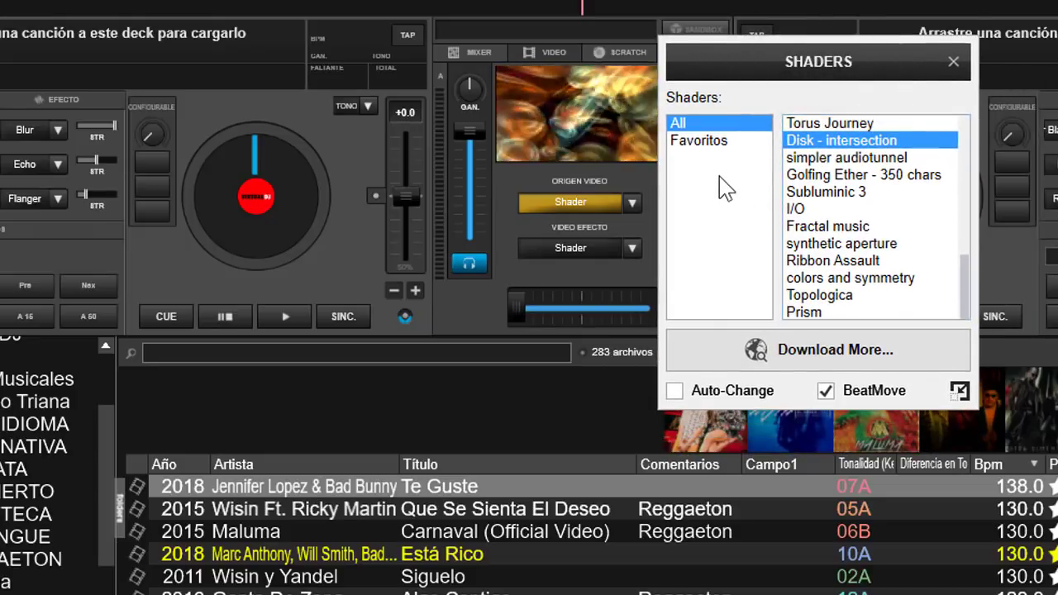
pyautogui.rightClick(827, 163)
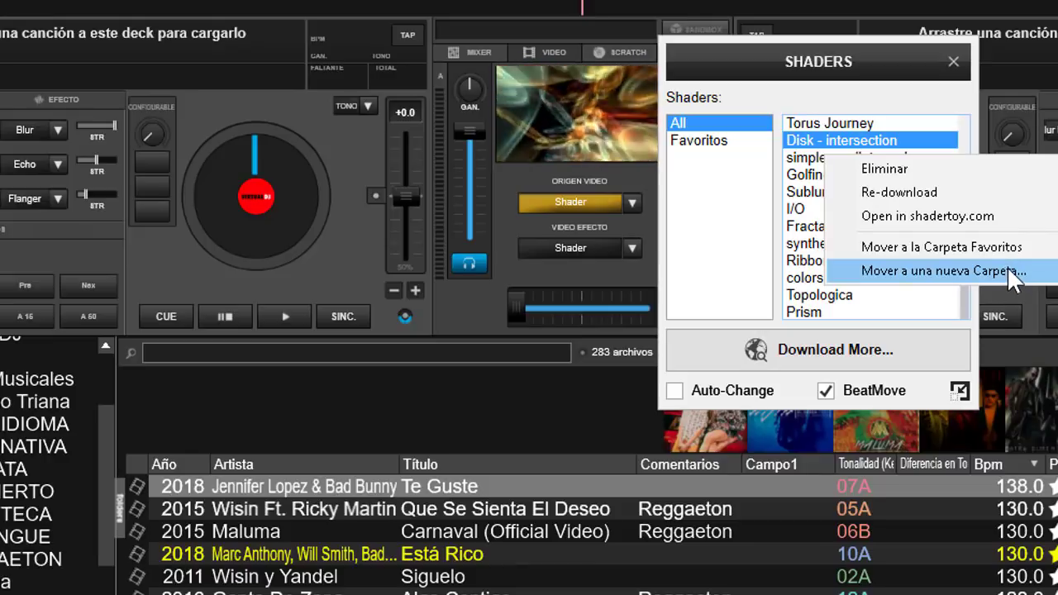
pyautogui.click(709, 192)
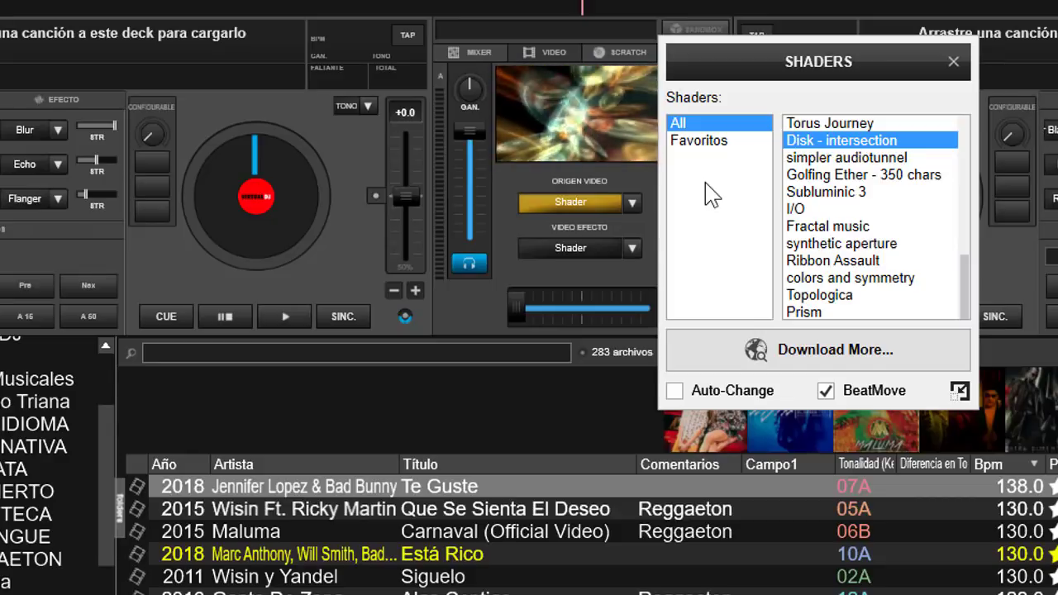
# Step: Move the Golfing Ether - 350 chars shader to the Favoritos folder and show that folder's shaders
pyautogui.click(858, 159)
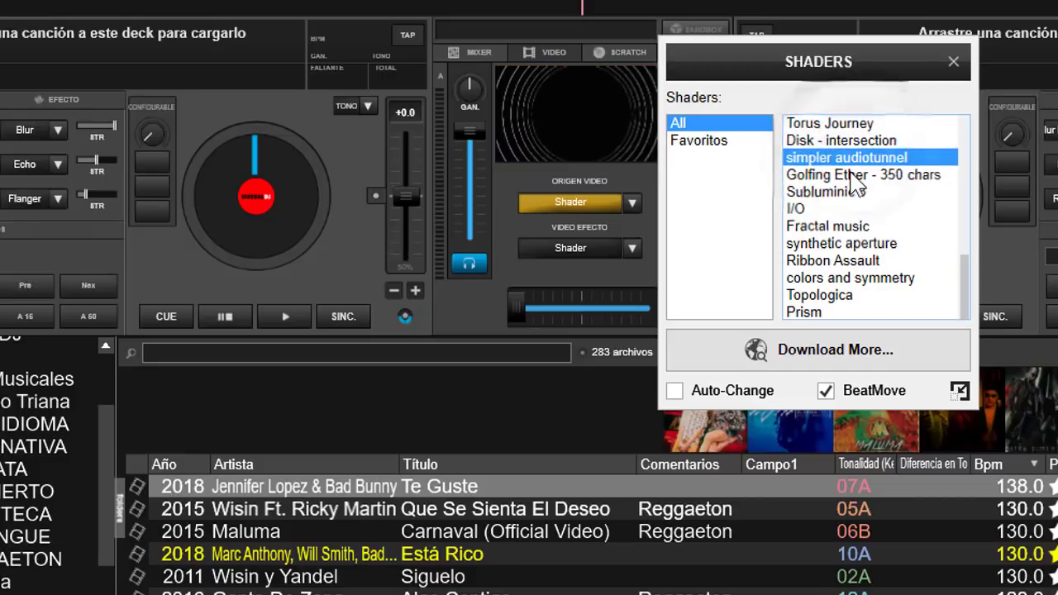
pyautogui.click(847, 175)
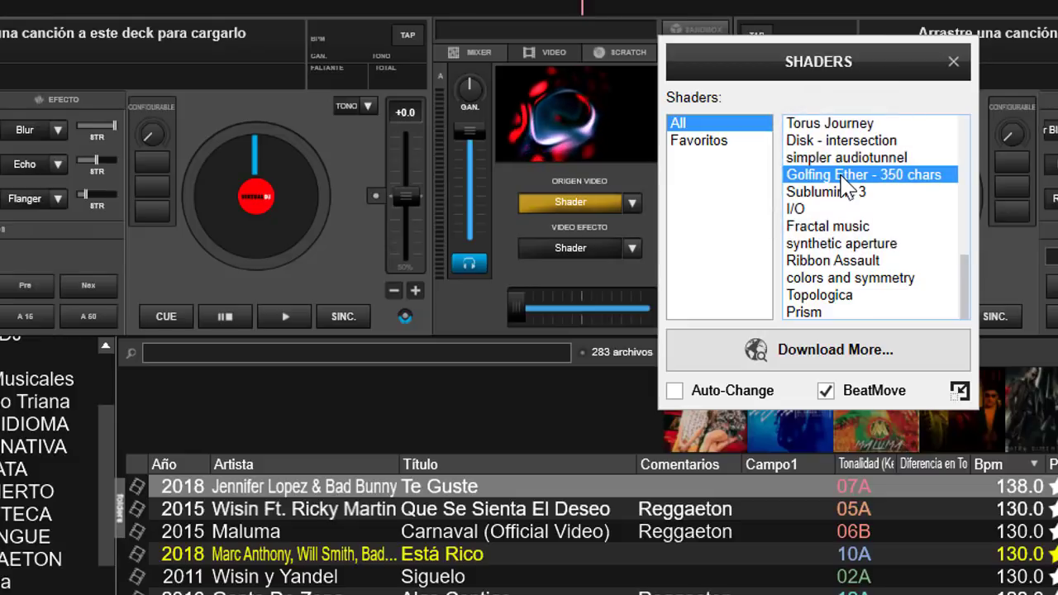
pyautogui.rightClick(841, 176)
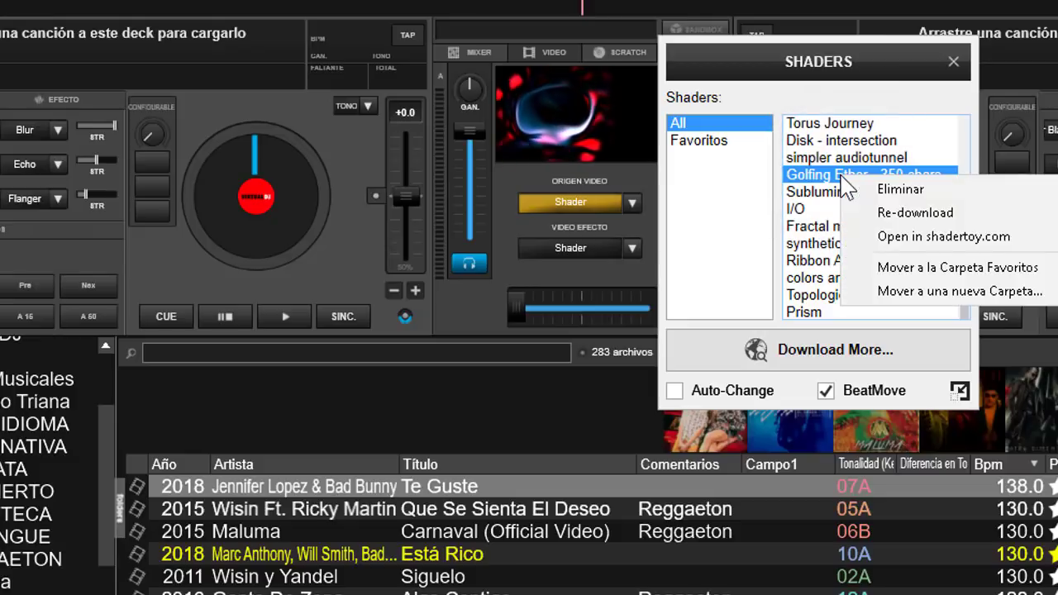
pyautogui.click(1001, 266)
pyautogui.click(710, 142)
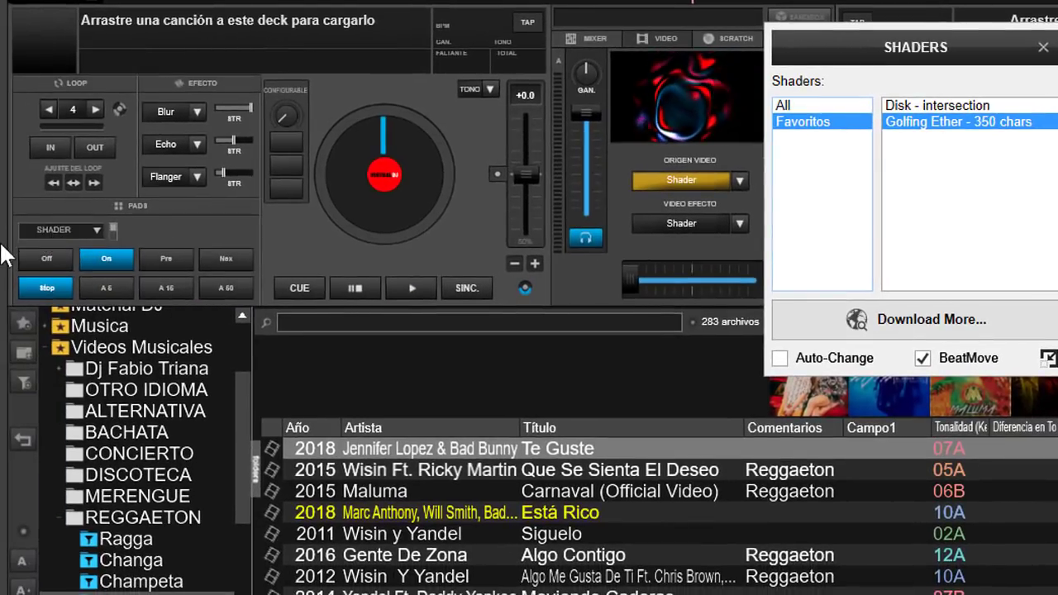
# Step: Cycle through the Favoritos shaders with deck A's next-shader pad, stopping on Golfing Ether - 350 chars
pyautogui.click(208, 257)
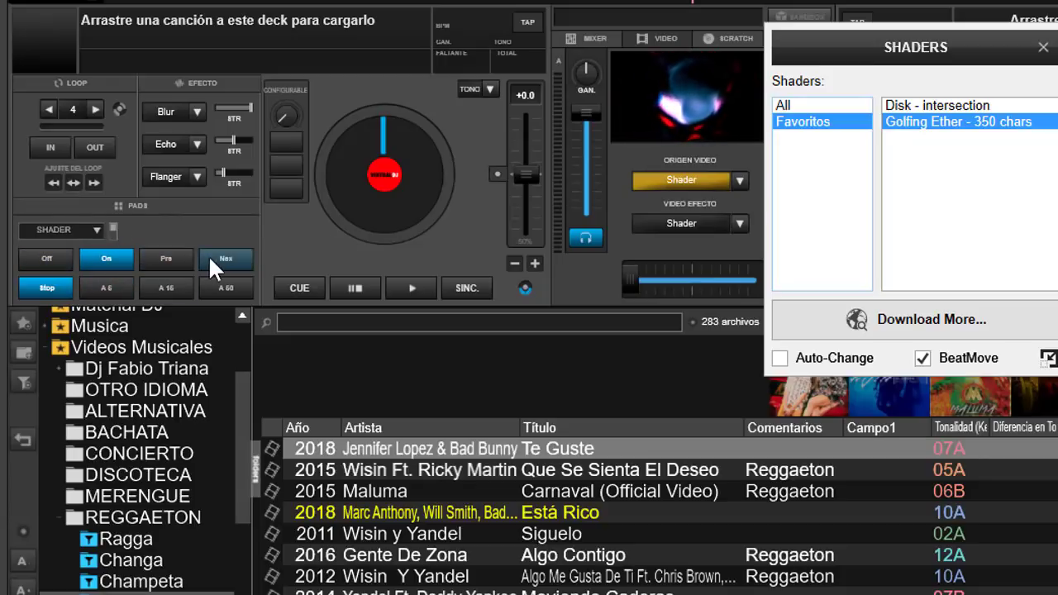
pyautogui.click(232, 259)
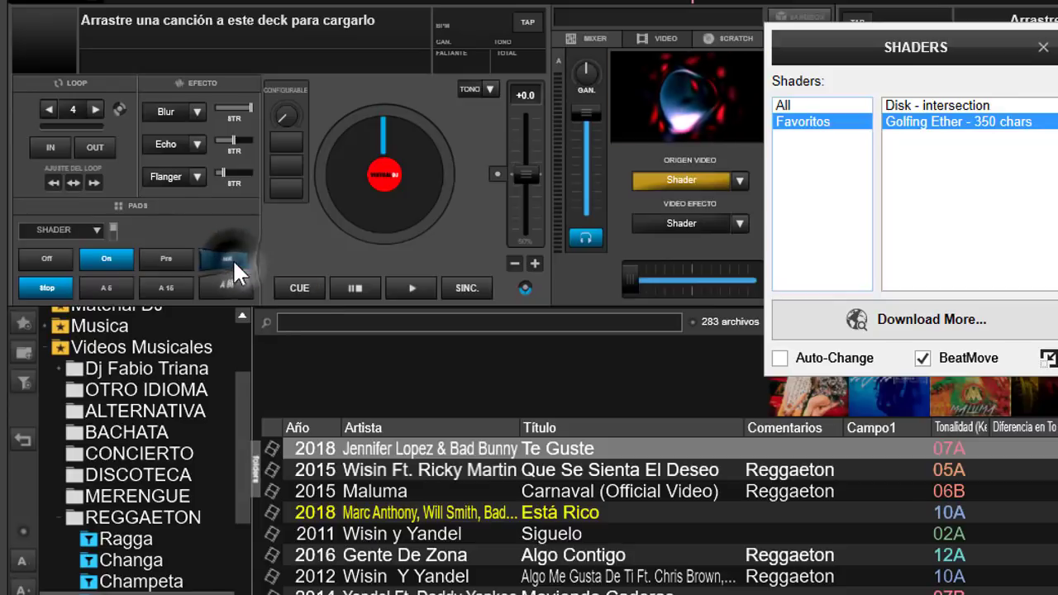
pyautogui.click(232, 259)
pyautogui.click(232, 259)
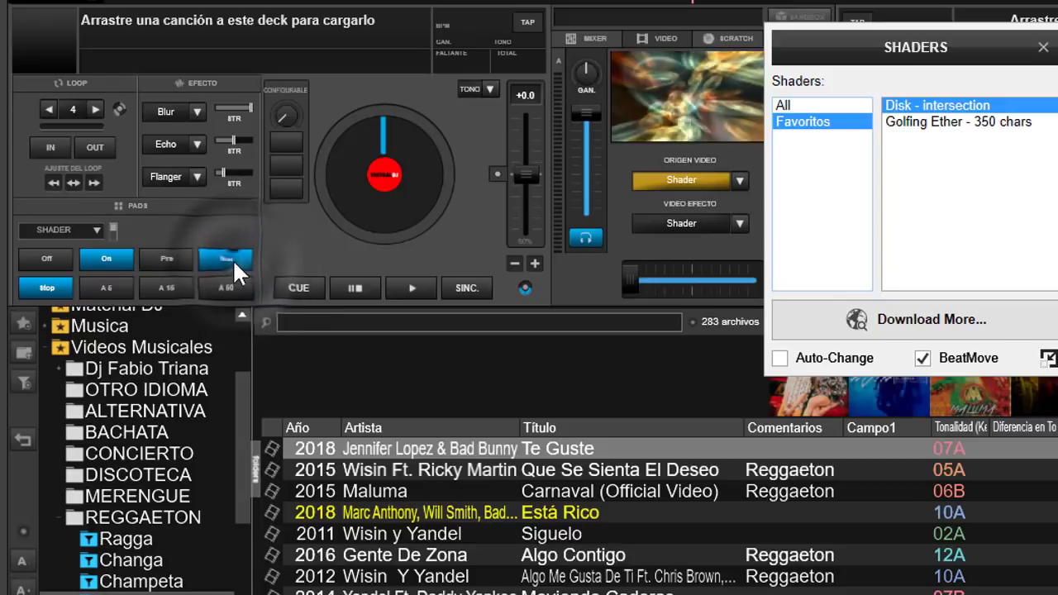
pyautogui.click(232, 259)
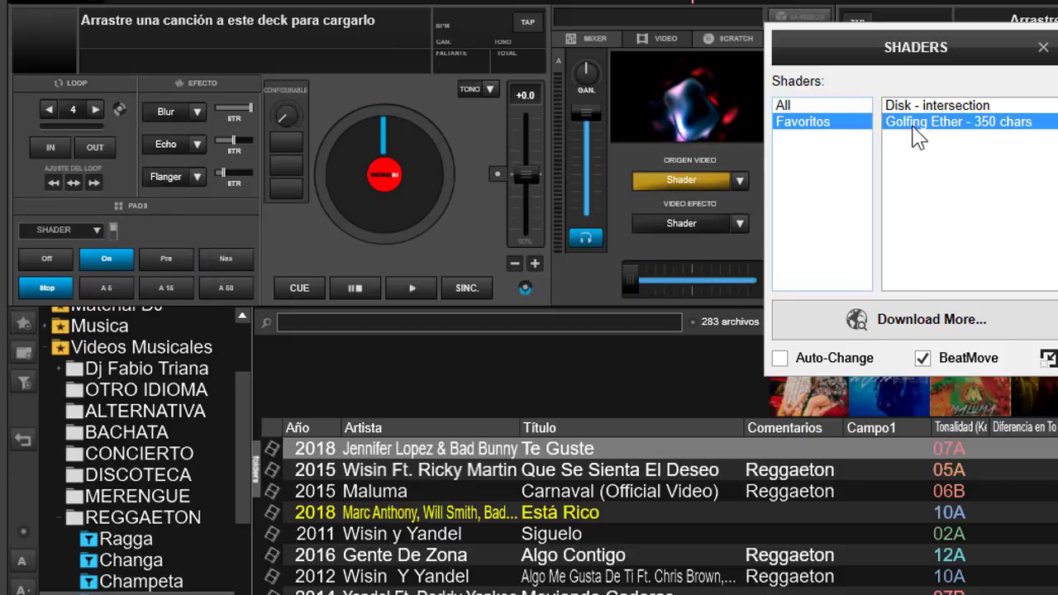
# Step: Close the shader list window and look over the pad pages available for deck A
pyautogui.click(1044, 48)
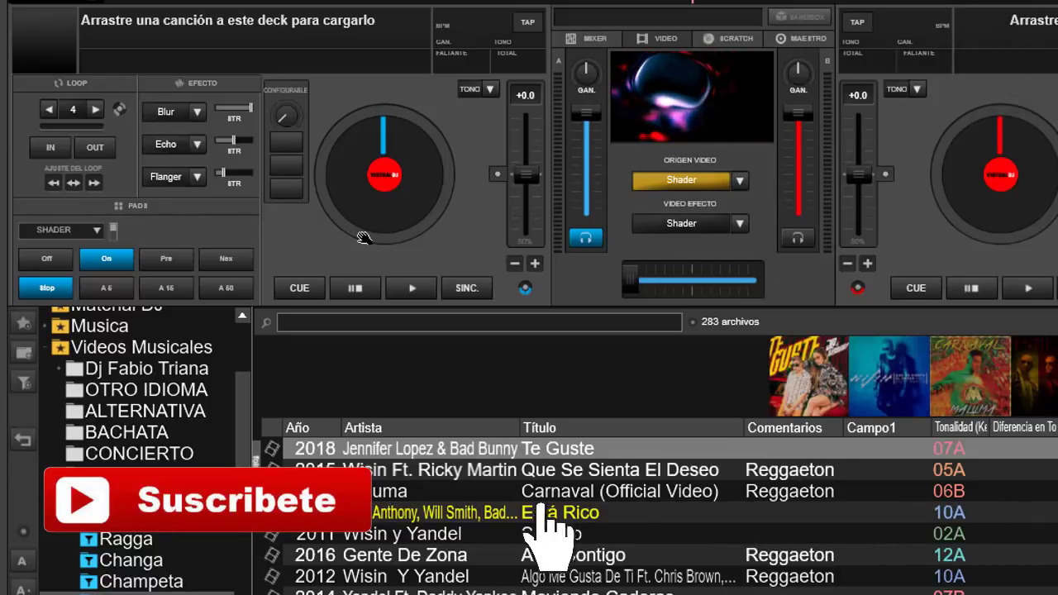
pyautogui.click(97, 232)
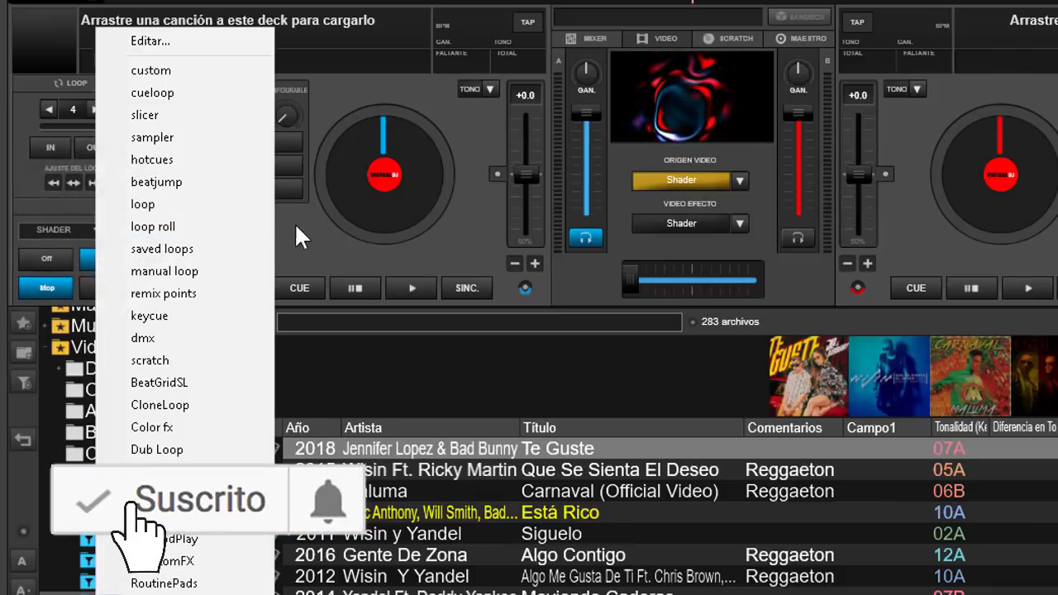
pyautogui.click(313, 233)
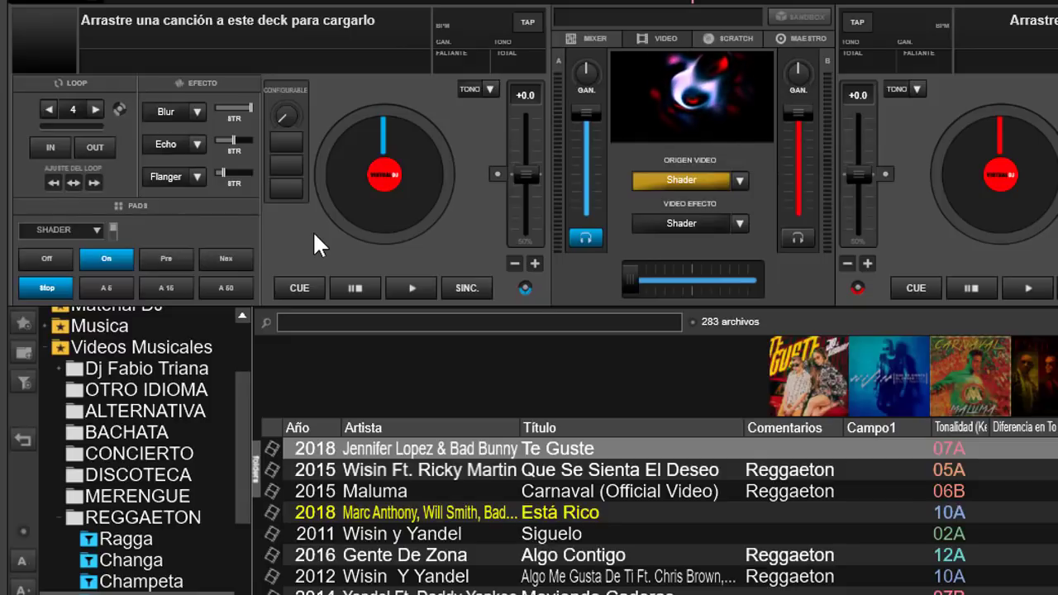
# Step: Open the pad editor from deck A's pads, reposition its window and mark the Color fx page as a favorite
pyautogui.click(96, 229)
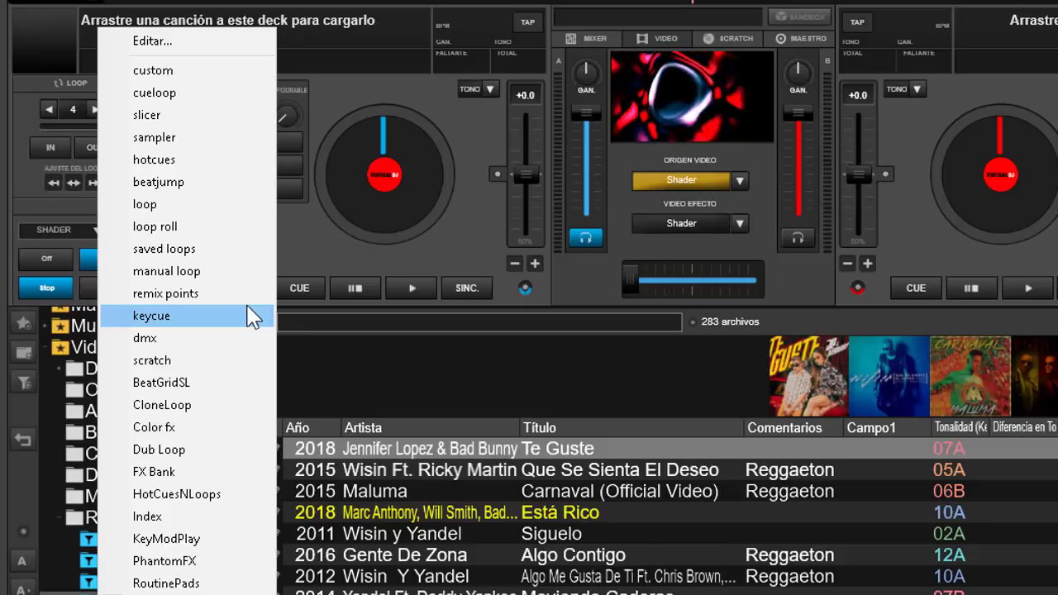
pyautogui.click(211, 46)
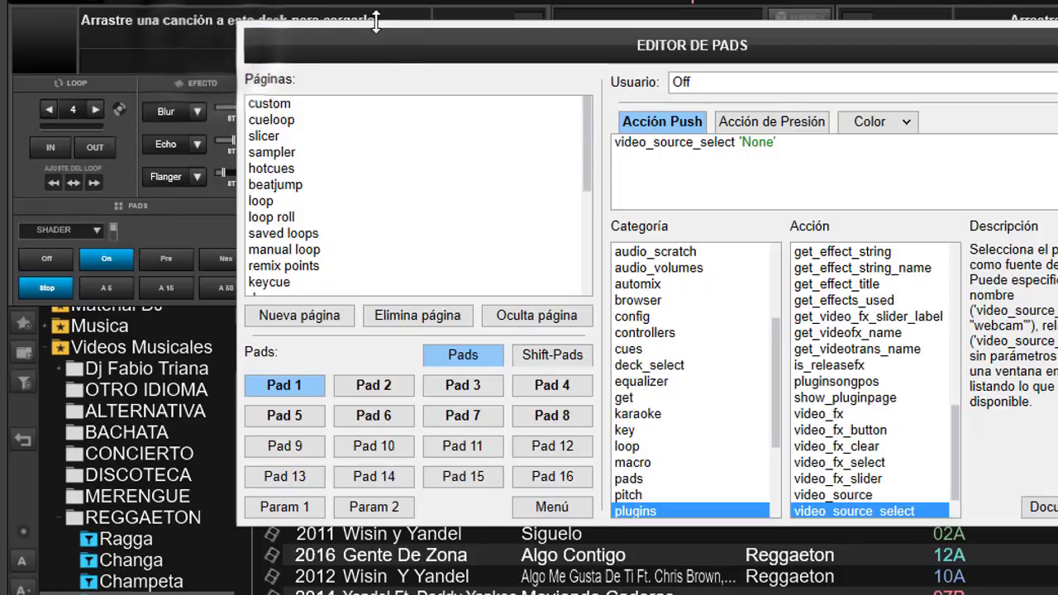
pyautogui.moveTo(397, 49); pyautogui.dragTo(451, 65)
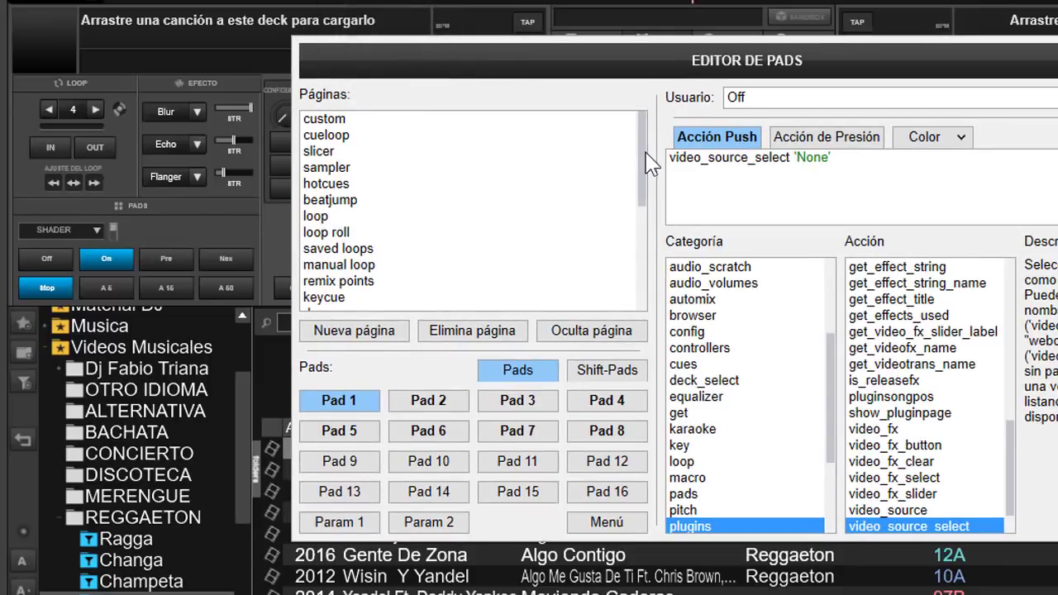
pyautogui.moveTo(643, 161); pyautogui.dragTo(666, 126)
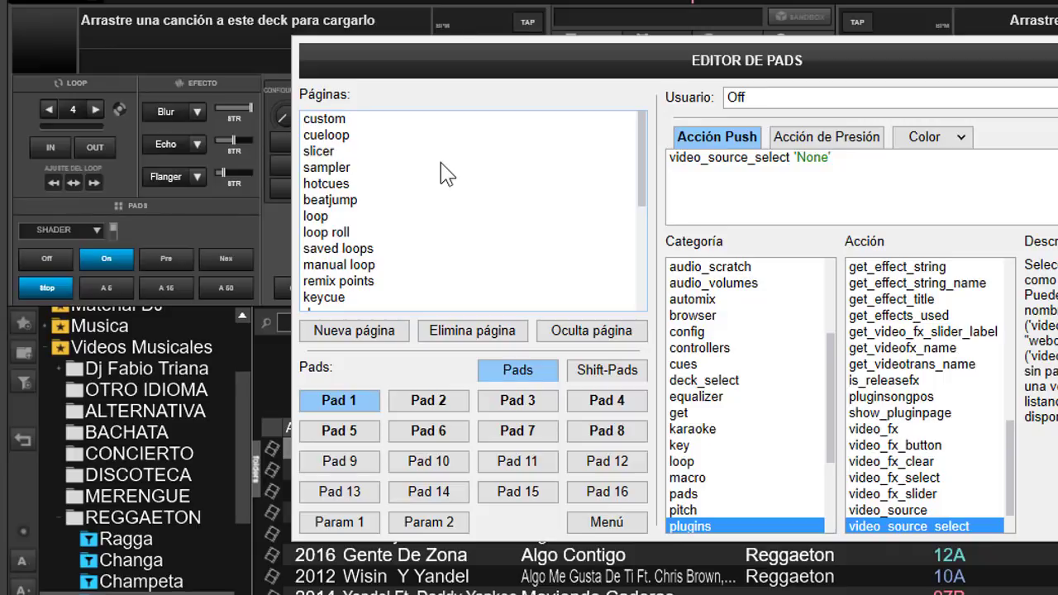
pyautogui.click(652, 151)
pyautogui.moveTo(642, 168); pyautogui.dragTo(638, 276)
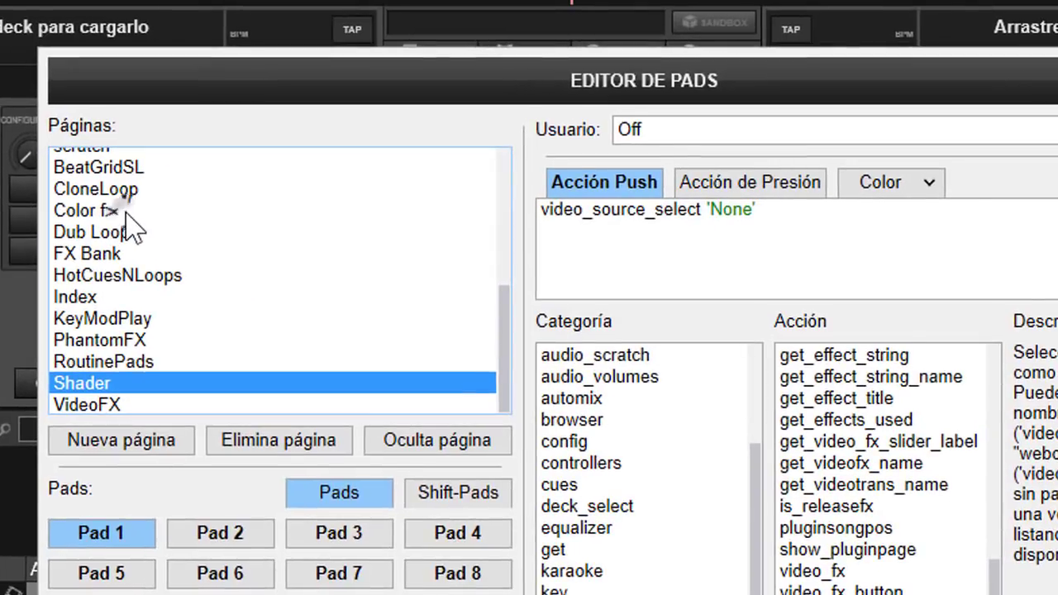
pyautogui.click(358, 161)
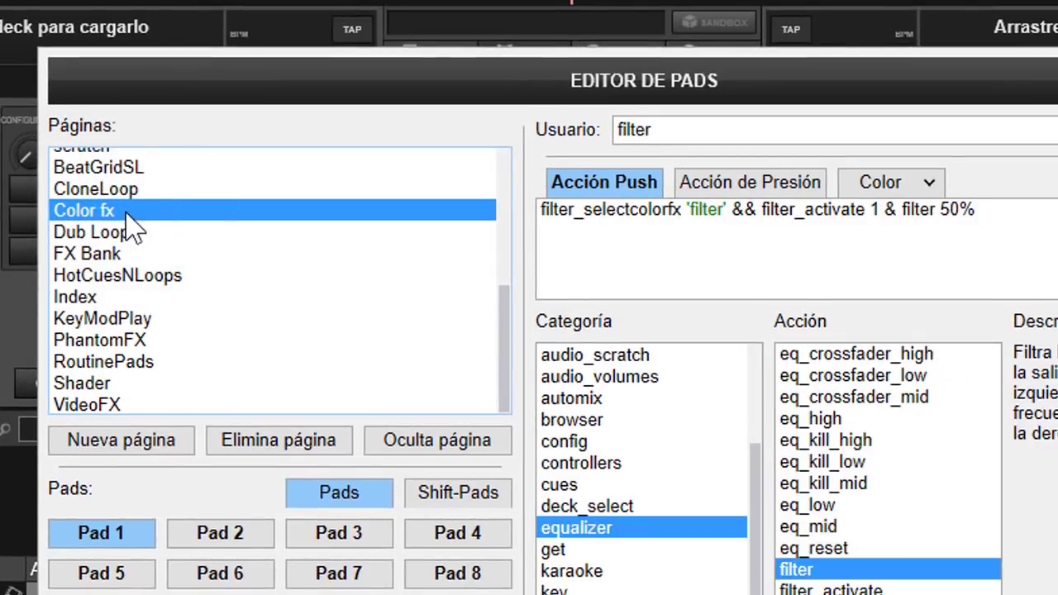
pyautogui.rightClick(134, 217)
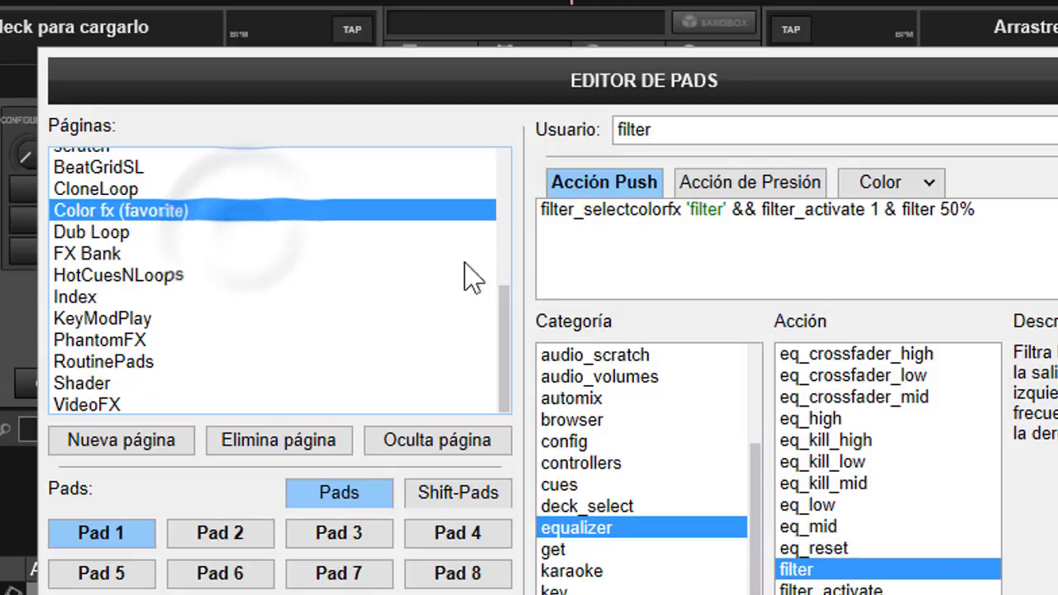
pyautogui.click(504, 302)
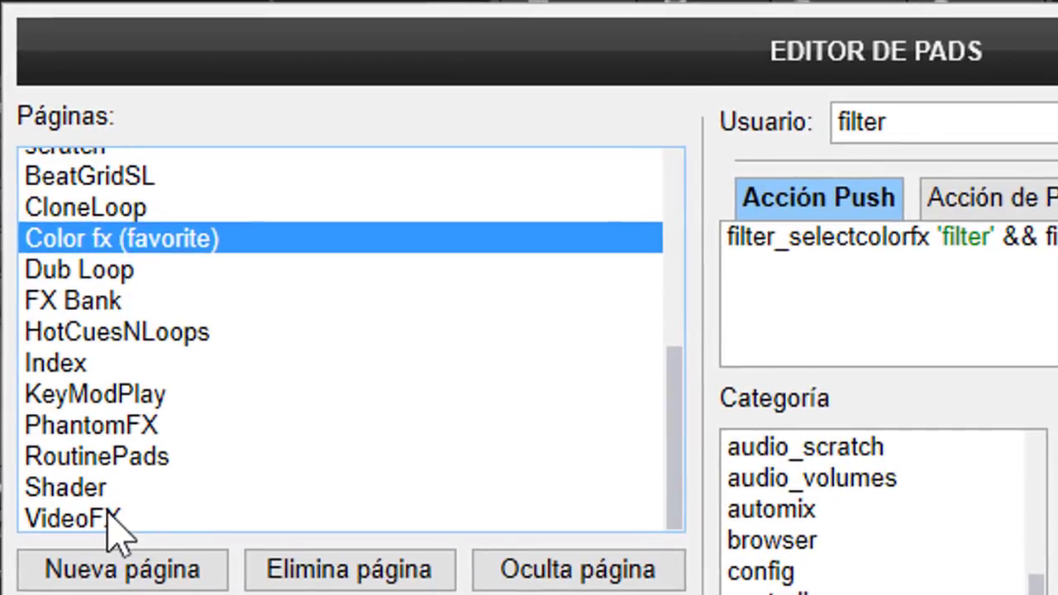
# Step: Mark the VideoFX and Shader pad pages as favorites in the pad editor
pyautogui.click(114, 529)
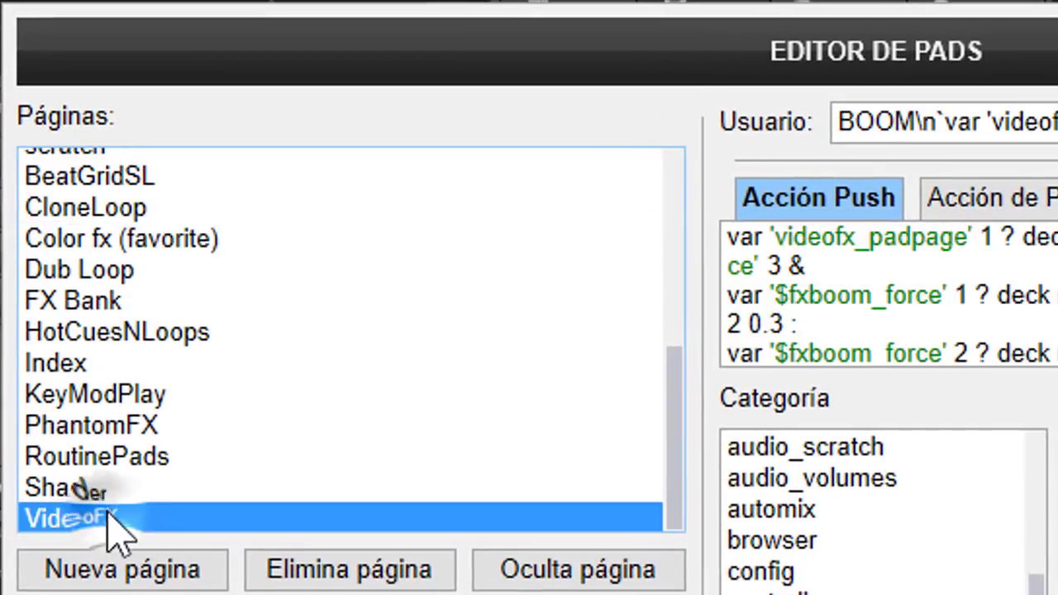
pyautogui.rightClick(107, 517)
pyautogui.click(198, 539)
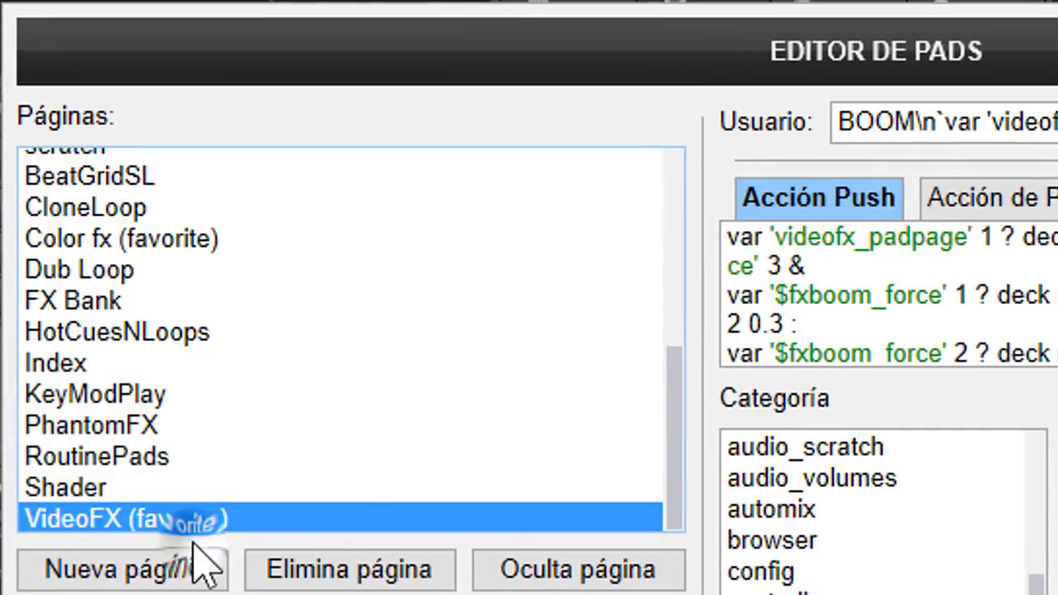
pyautogui.click(89, 492)
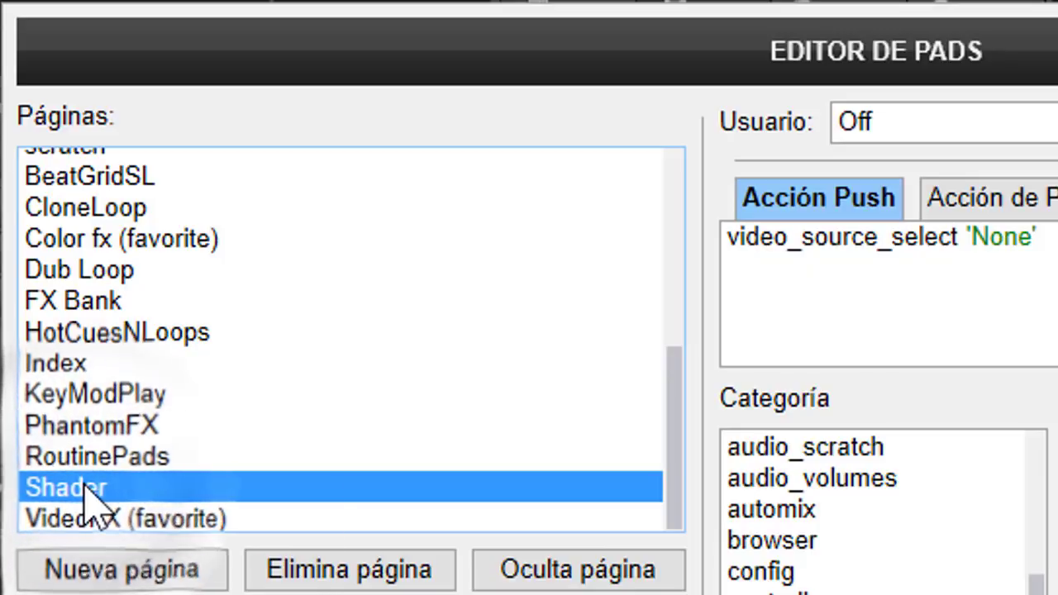
pyautogui.rightClick(87, 489)
pyautogui.click(165, 513)
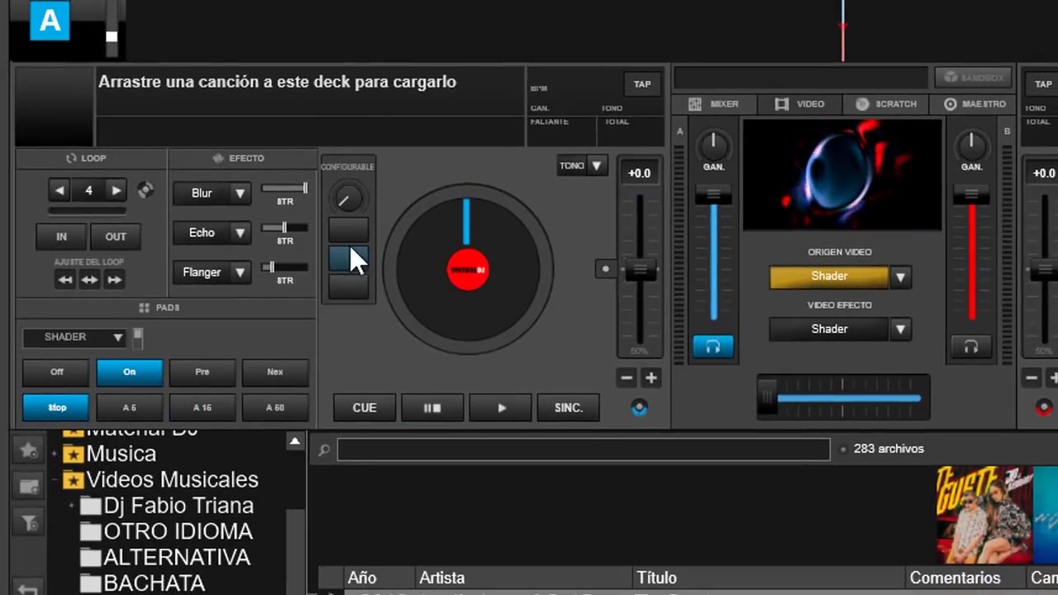
# Step: Program deck A's first configurable button with the action pad_page_favorite +1 and give the button a short name
pyautogui.click(351, 229)
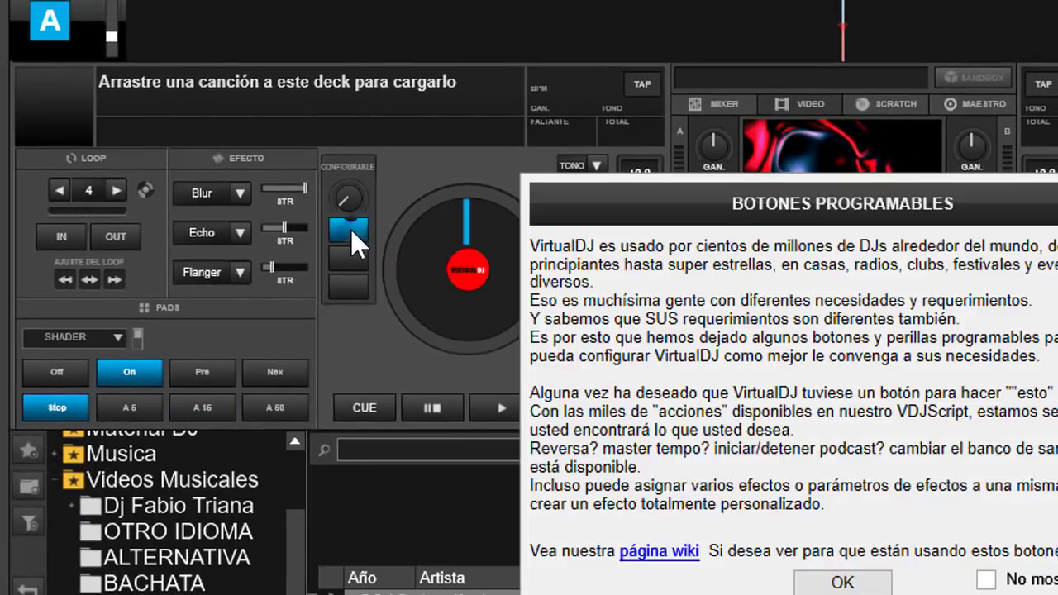
pyautogui.click(882, 580)
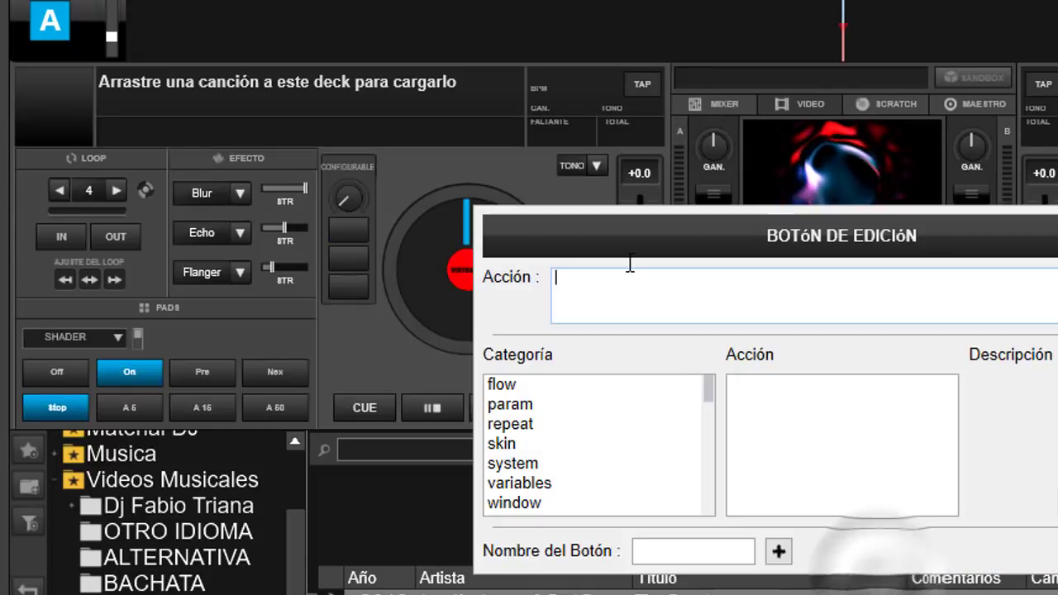
pyautogui.click(630, 292)
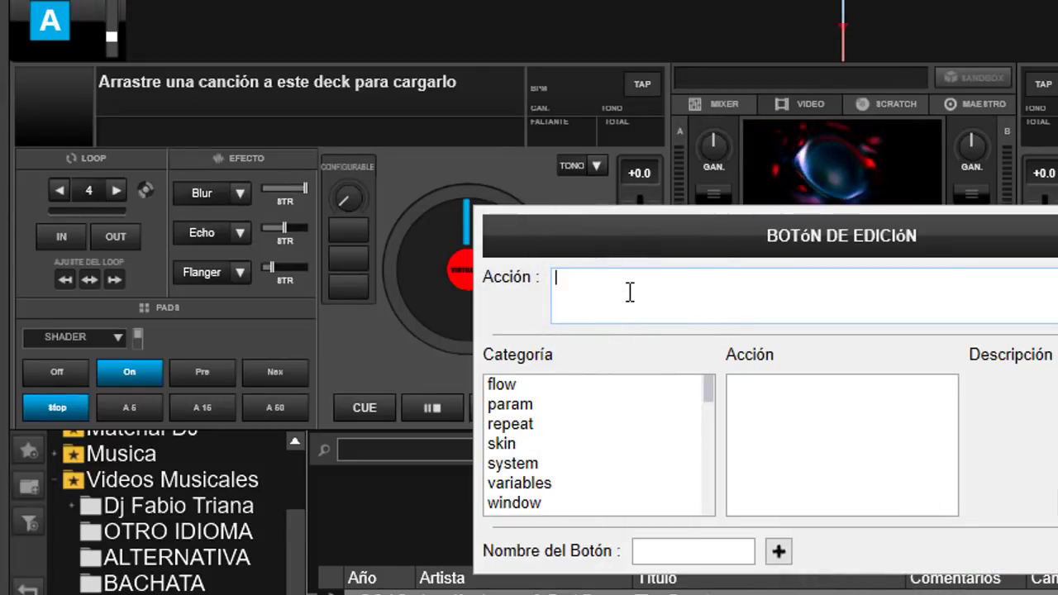
pyautogui.write('pad')
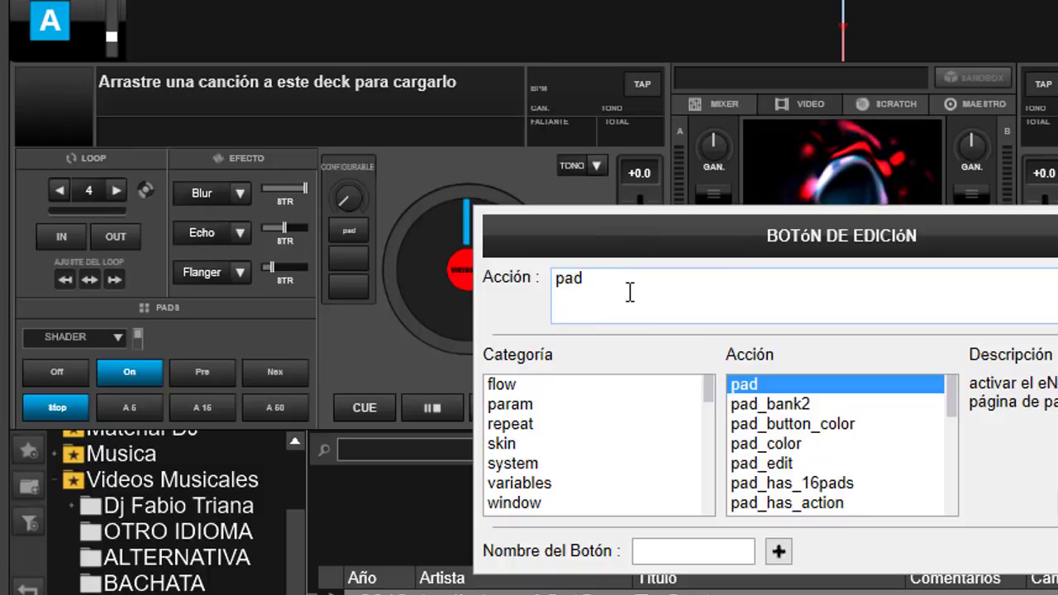
pyautogui.write('_')
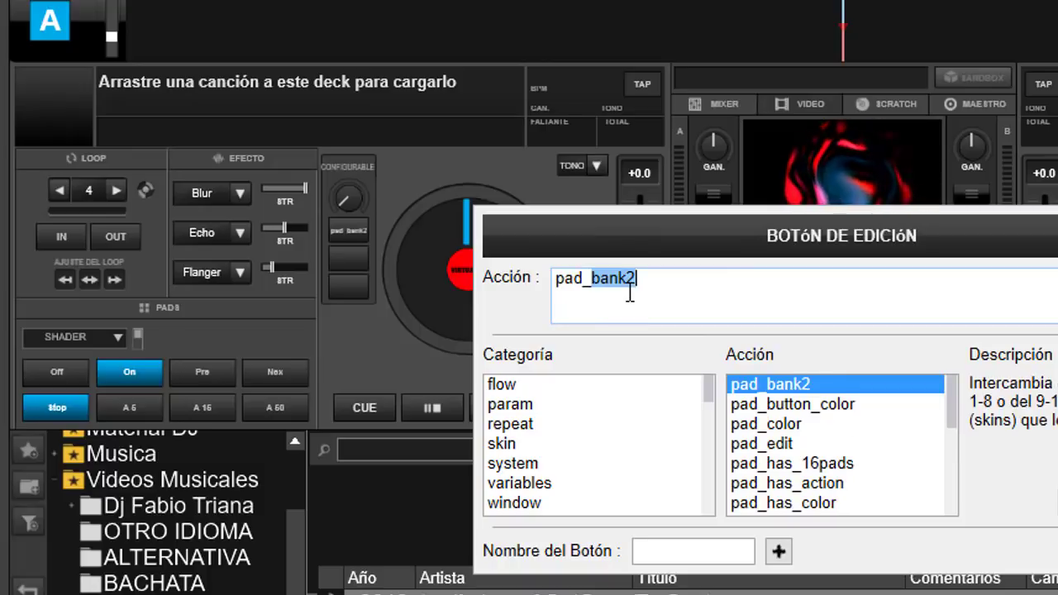
pyautogui.write('page')
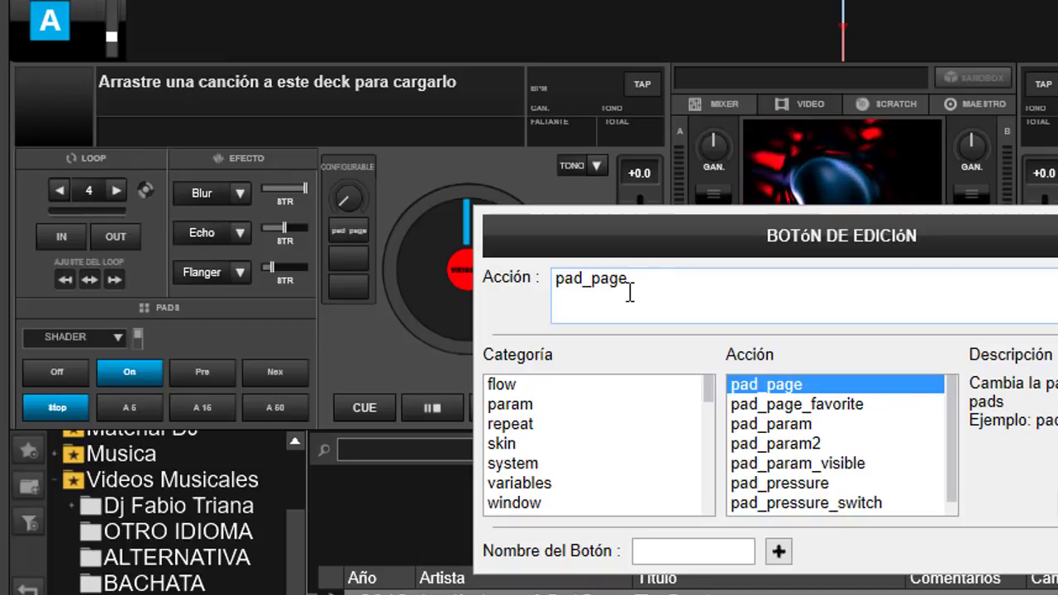
pyautogui.write('_favorite')
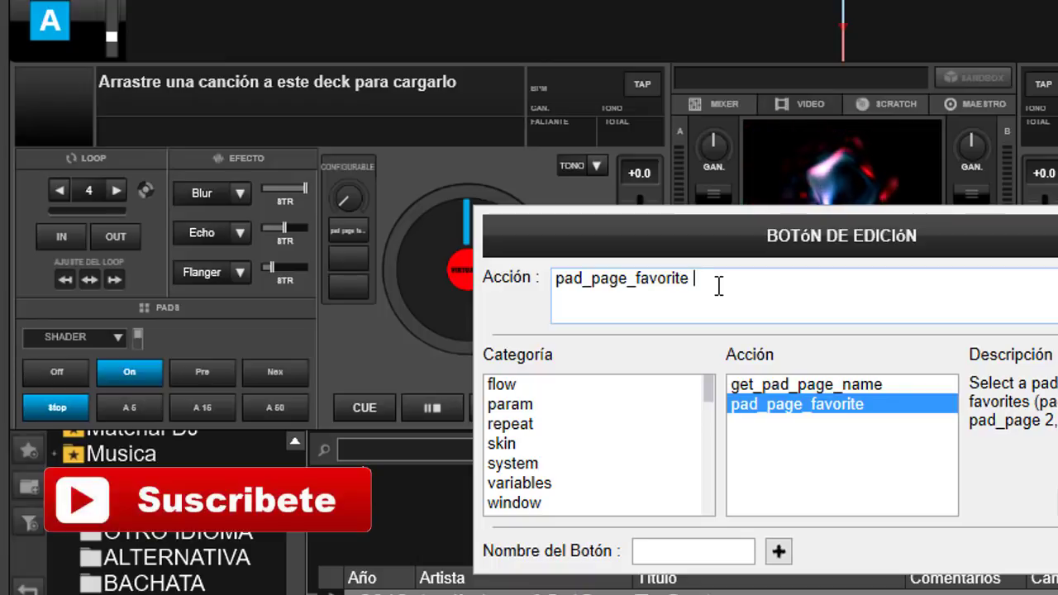
pyautogui.write('+1')
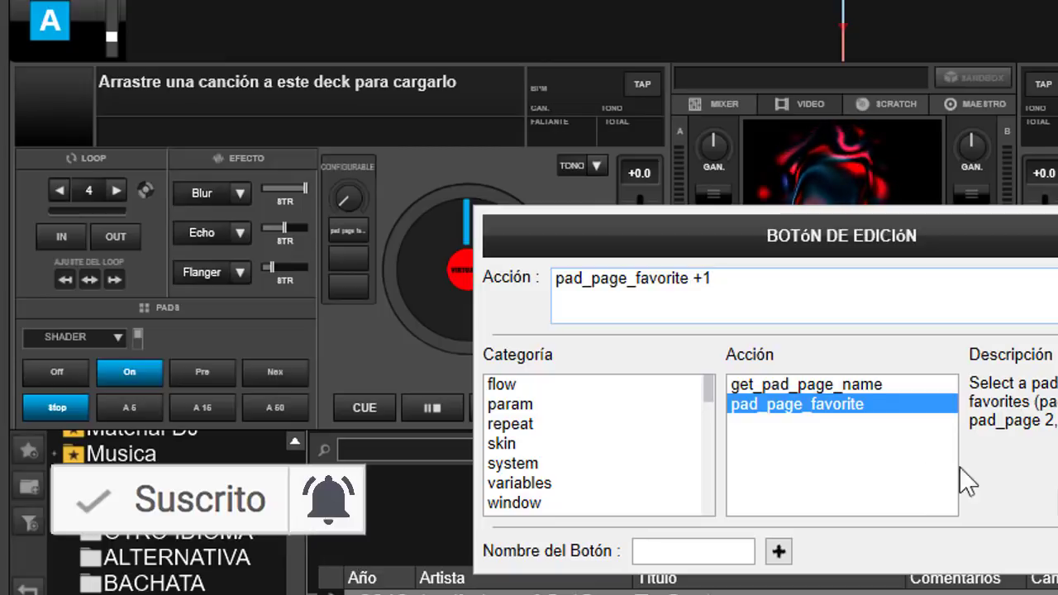
pyautogui.click(692, 548)
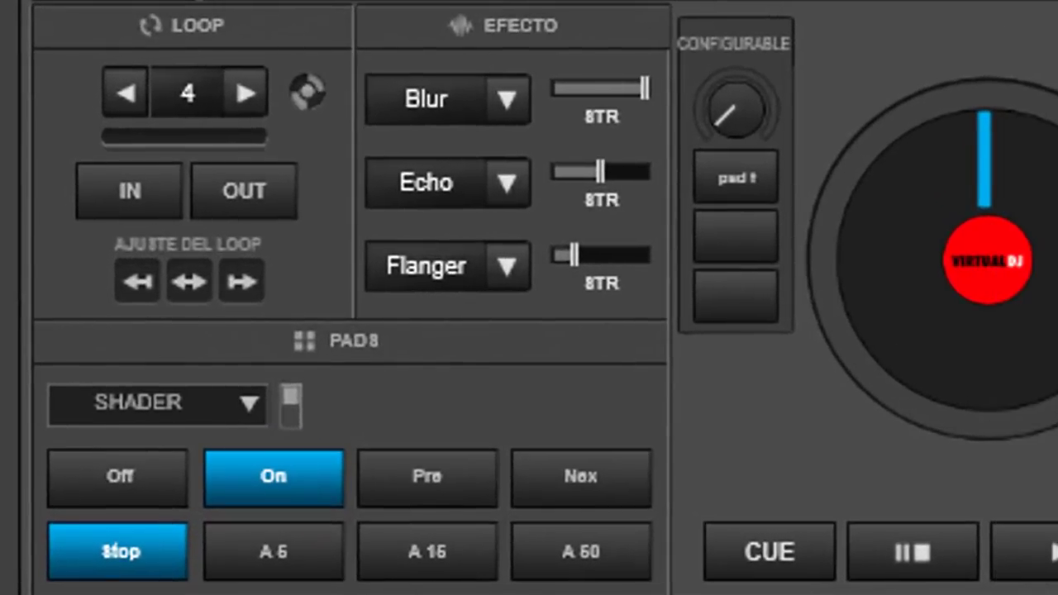
# Step: Cycle deck A's pads repeatedly through the favorite pages Color fx, VideoFX and Shader using the first configurable button
pyautogui.click(736, 177)
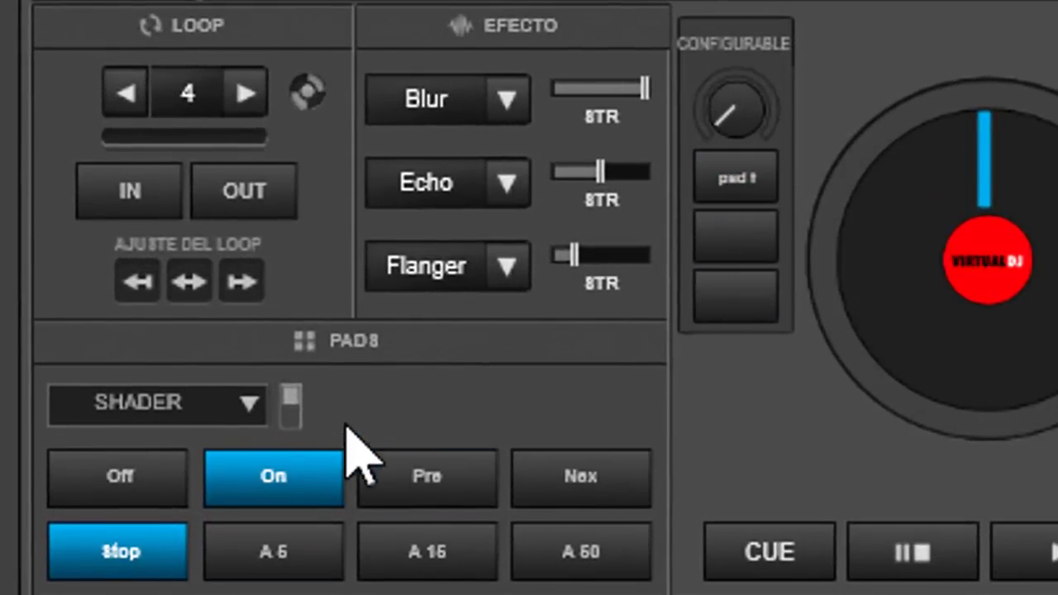
pyautogui.click(758, 189)
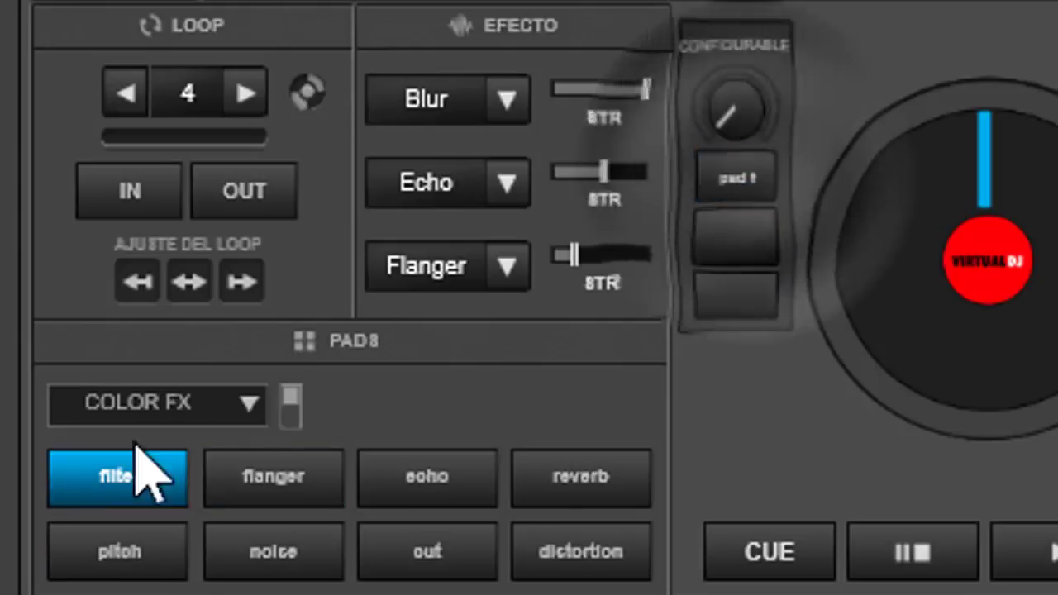
pyautogui.click(751, 187)
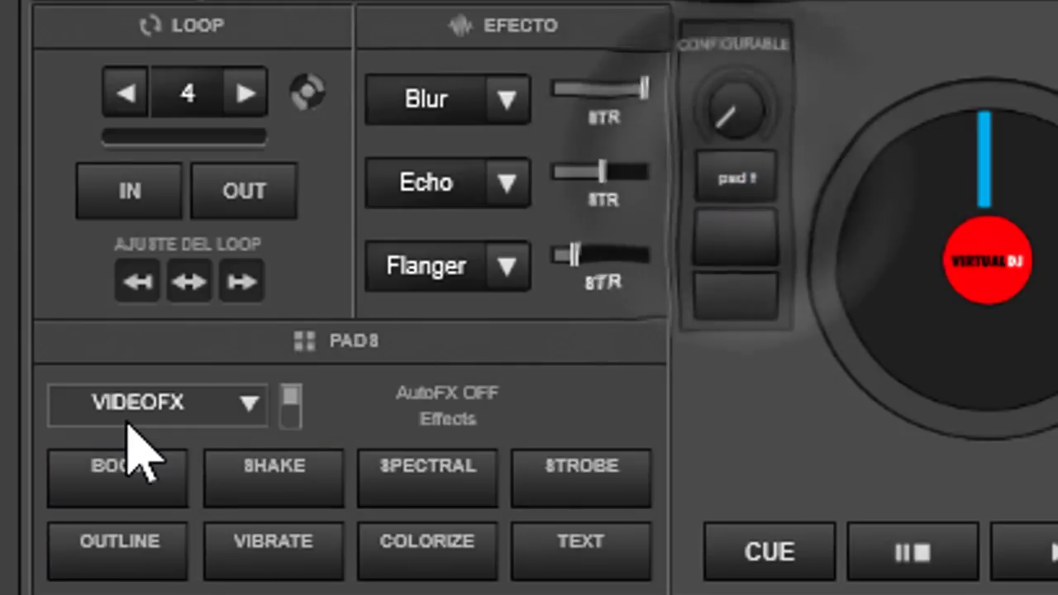
pyautogui.click(733, 189)
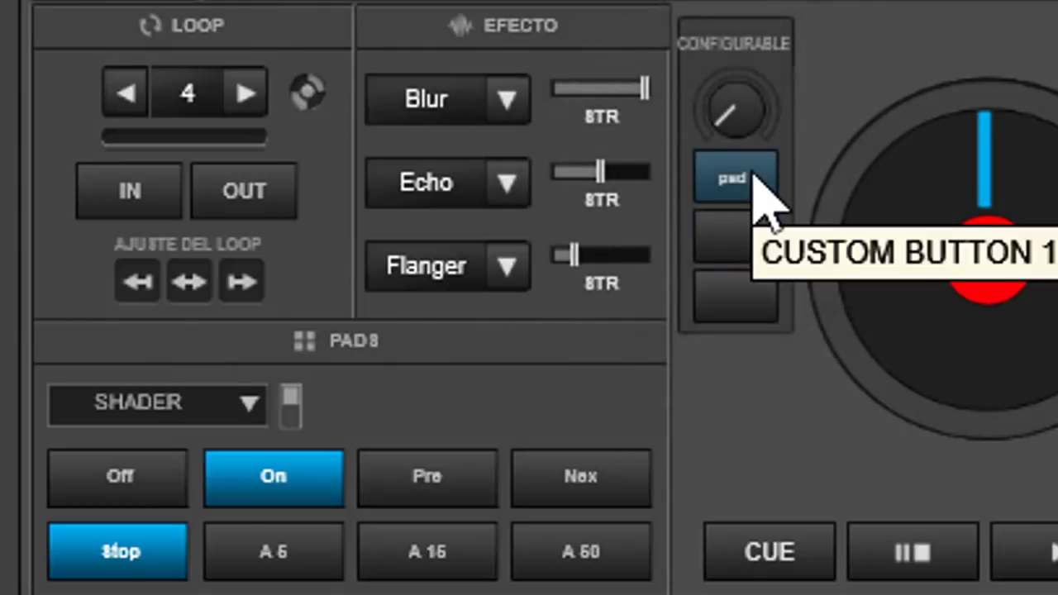
pyautogui.click(752, 174)
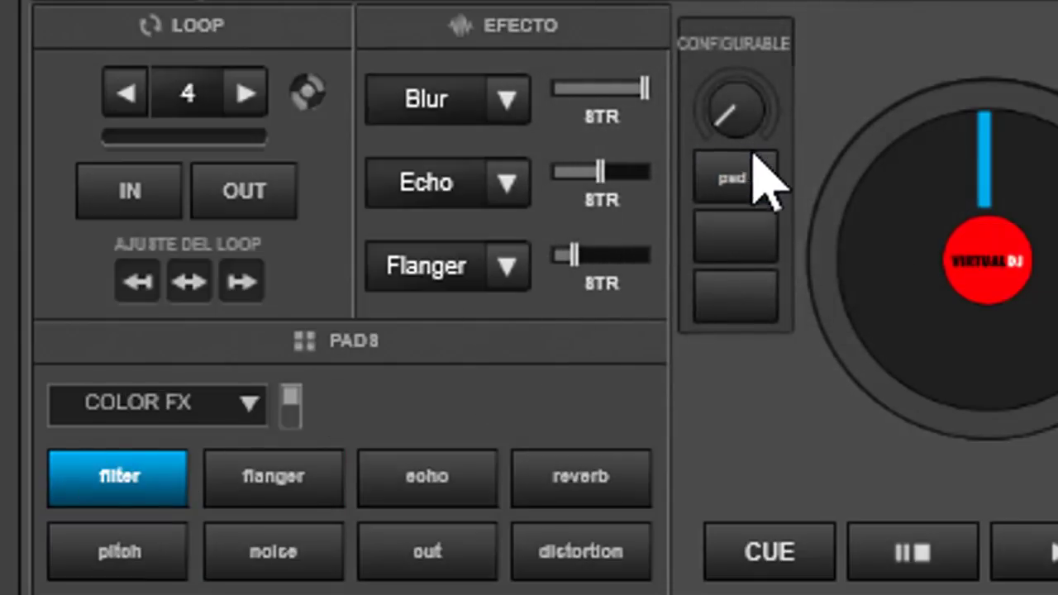
pyautogui.click(734, 174)
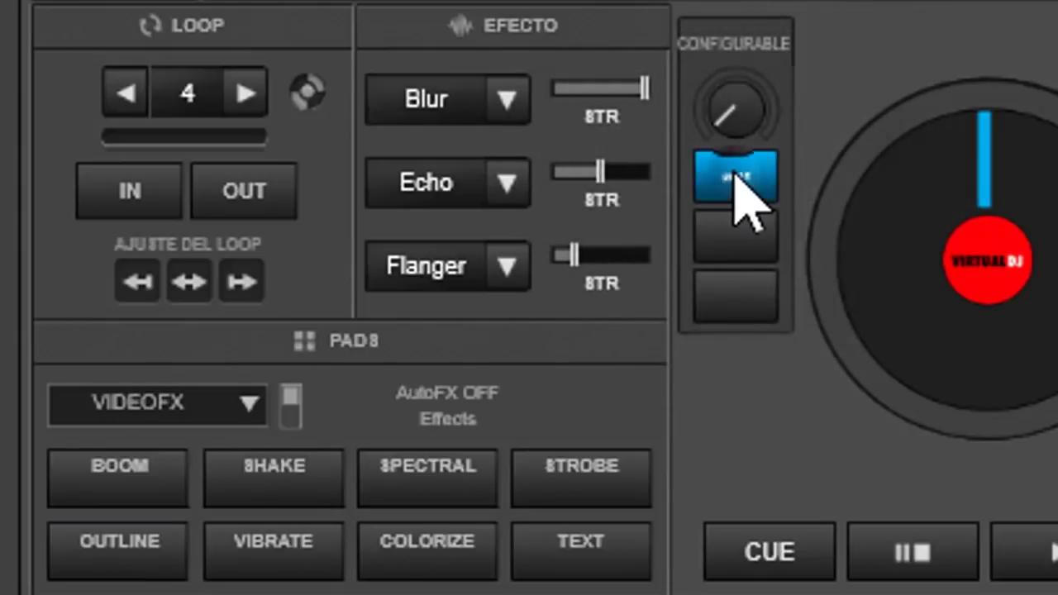
pyautogui.click(734, 173)
pyautogui.click(734, 173)
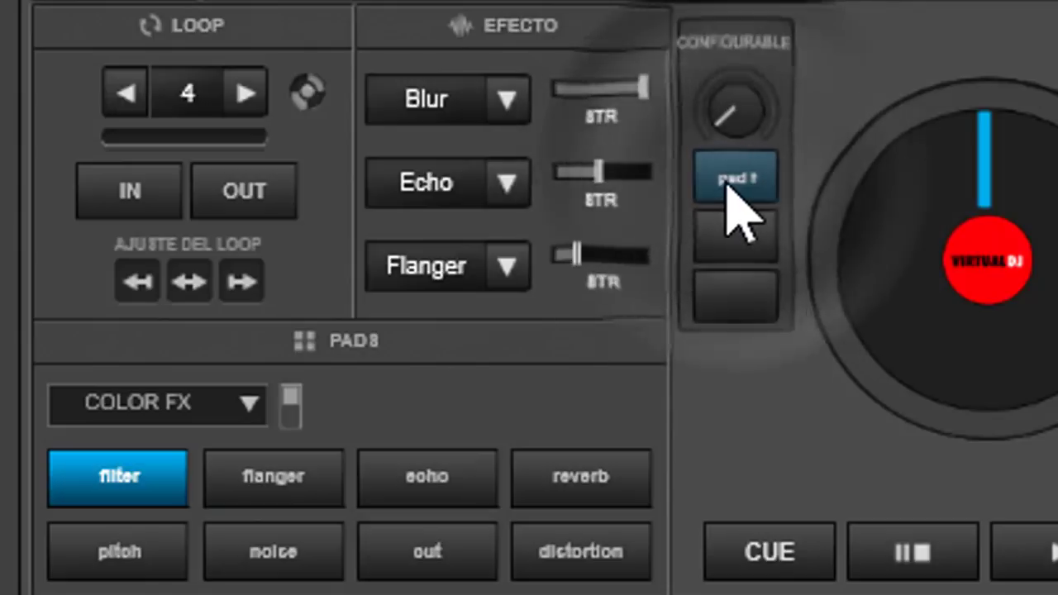
pyautogui.click(734, 176)
pyautogui.click(752, 184)
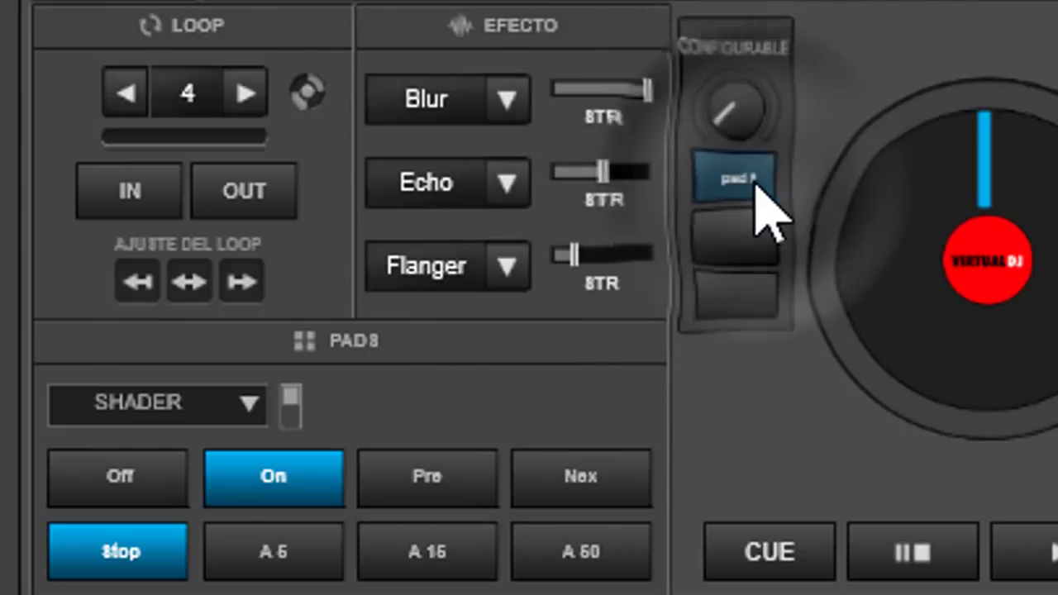
pyautogui.click(768, 208)
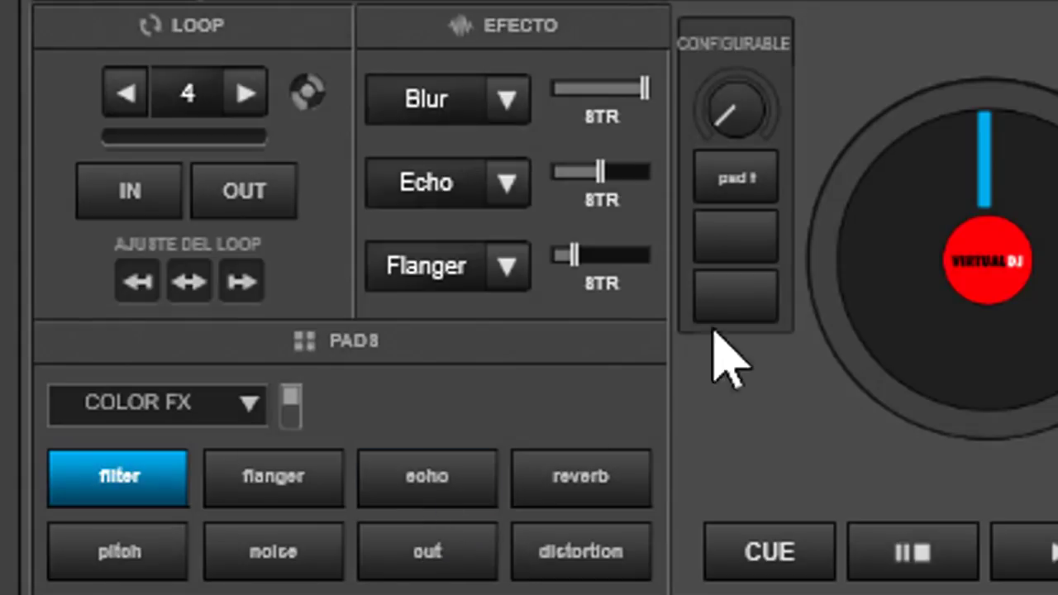
pyautogui.click(758, 199)
pyautogui.click(757, 199)
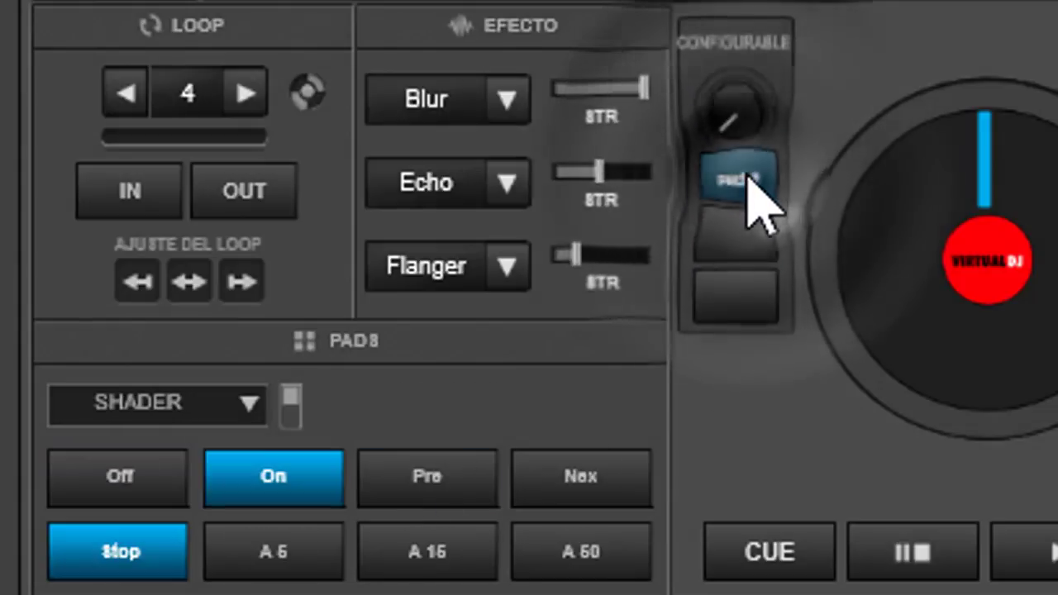
pyautogui.click(758, 198)
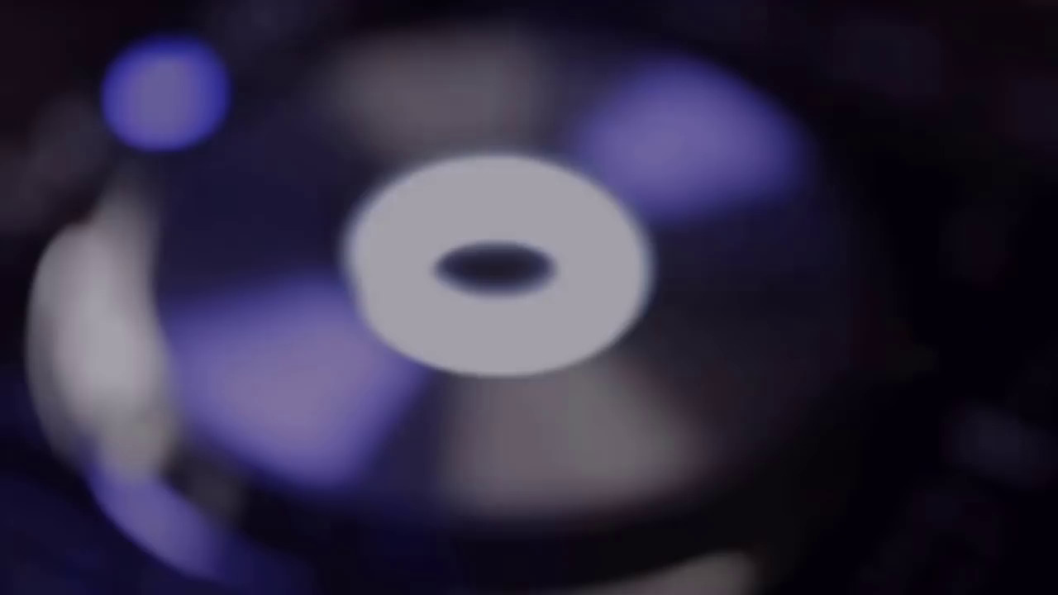